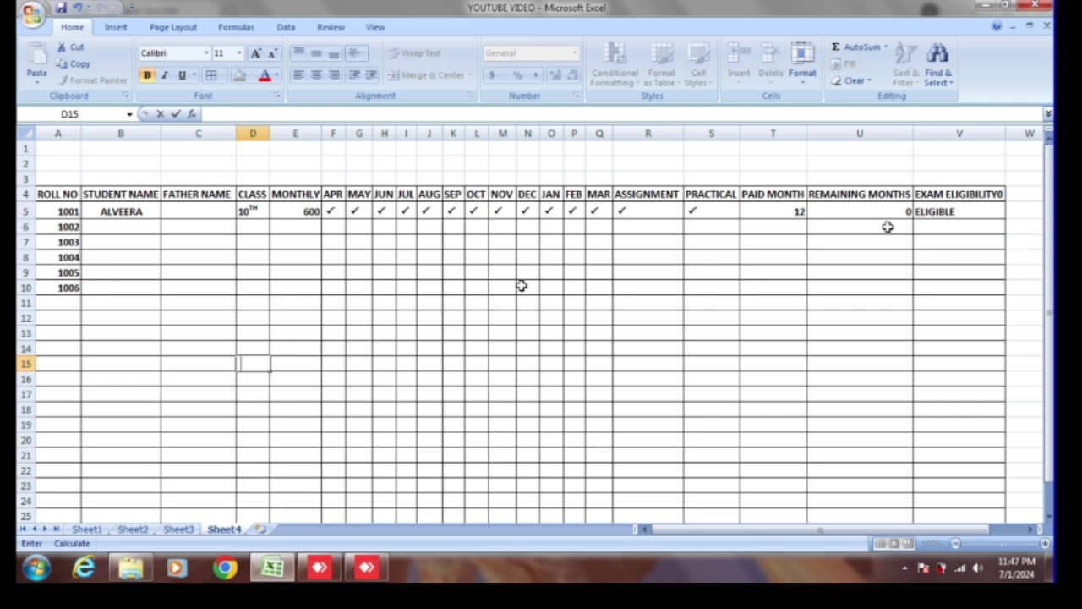
click(599, 211)
key(Delete)
click(569, 208)
key(Delete)
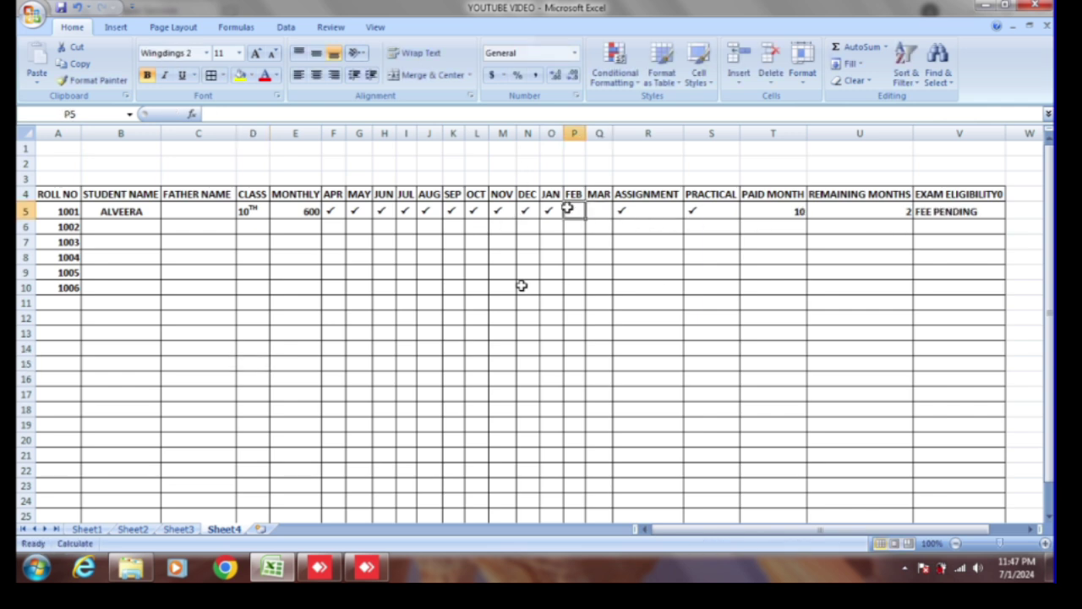
click(568, 305)
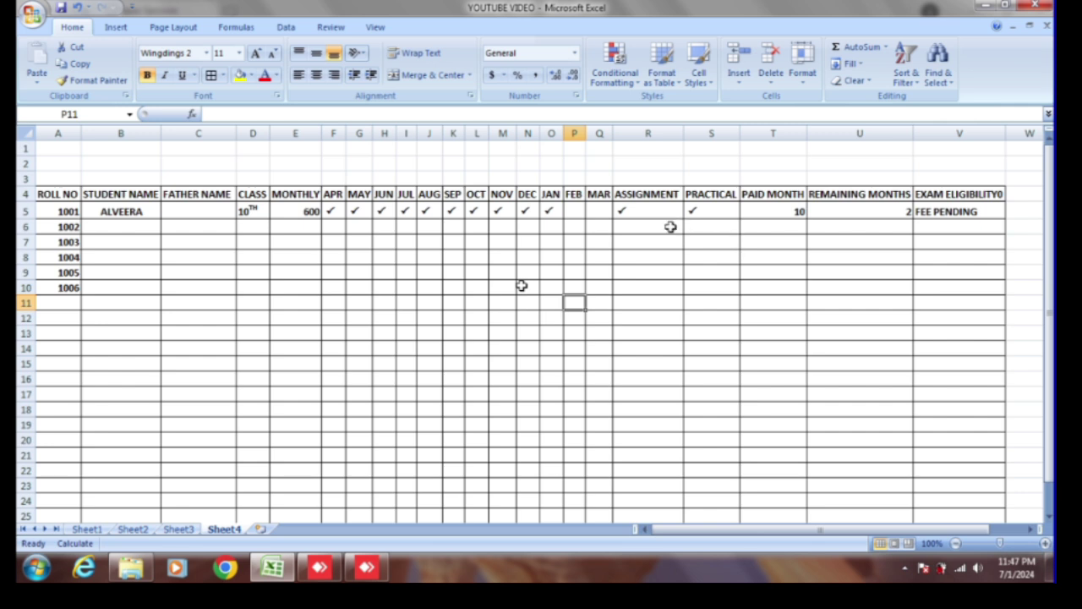
click(634, 210)
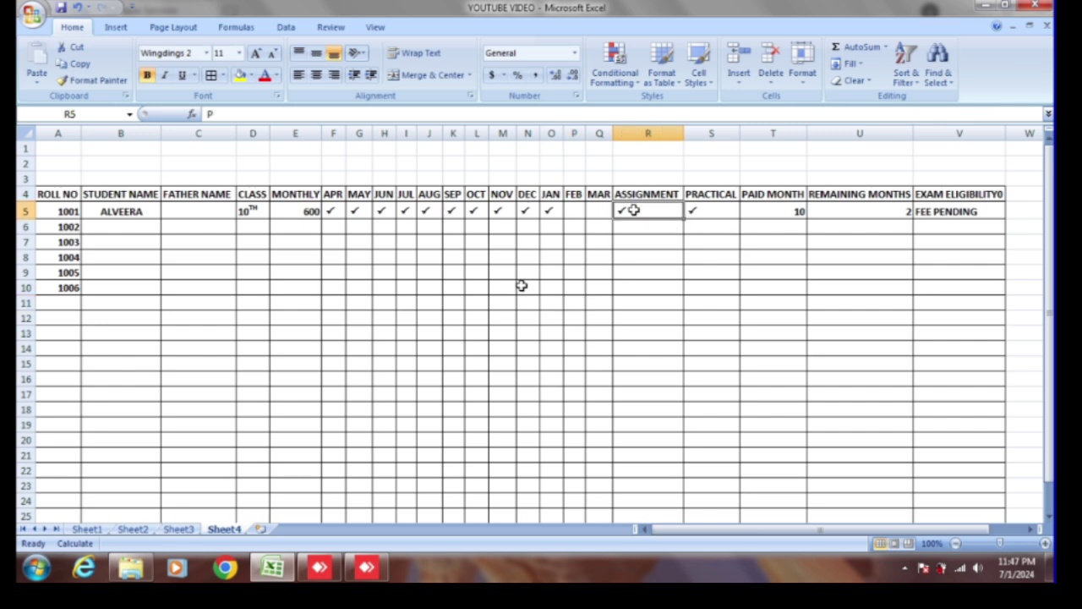
key(Delete)
click(692, 434)
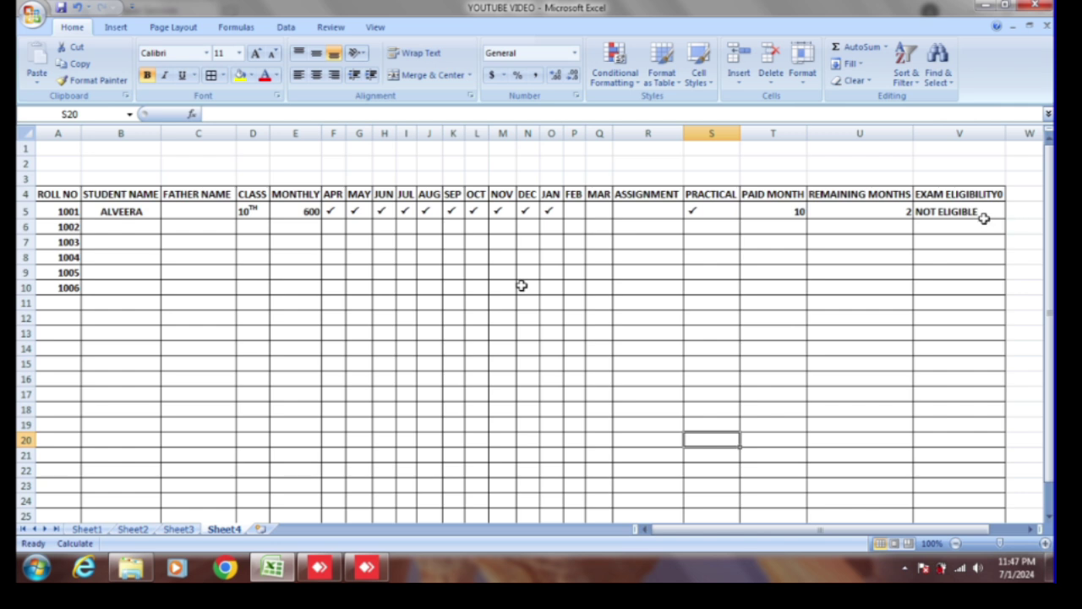
click(572, 211)
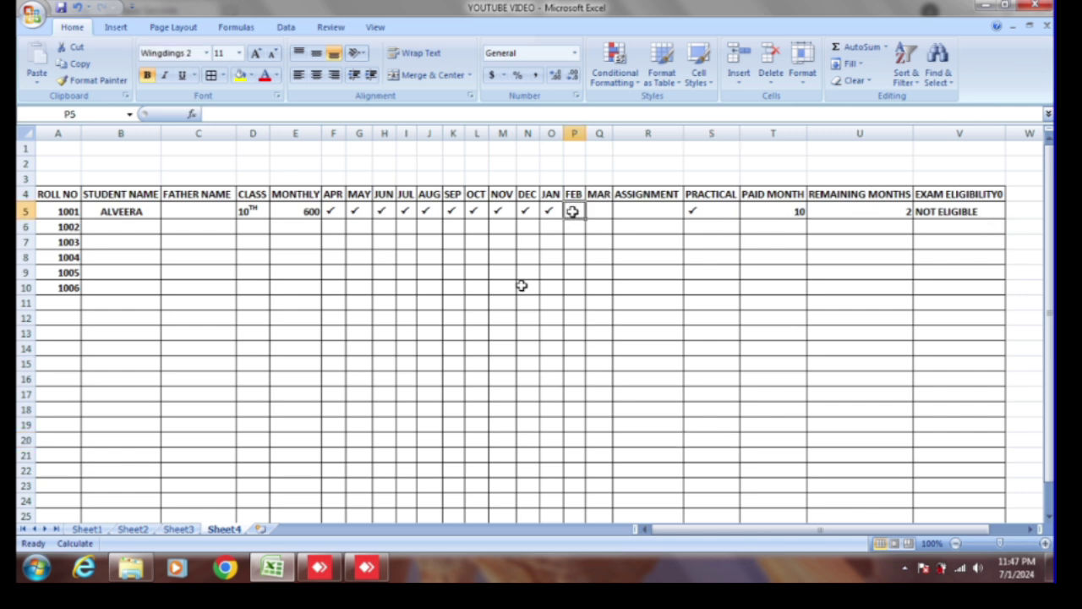
text(P)
key(Tab)
text(P)
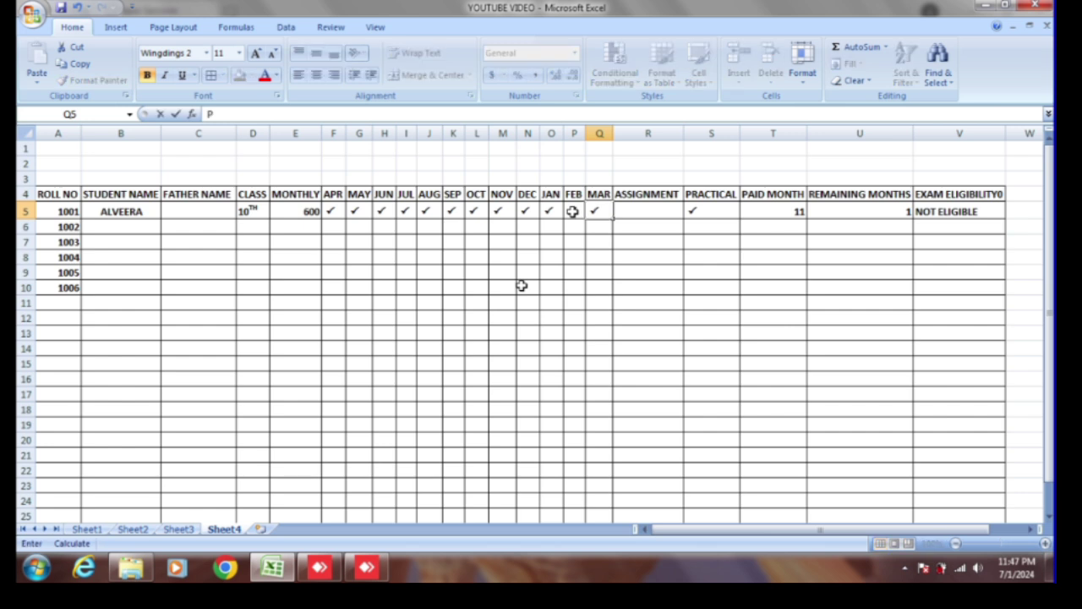
key(Tab)
text(P)
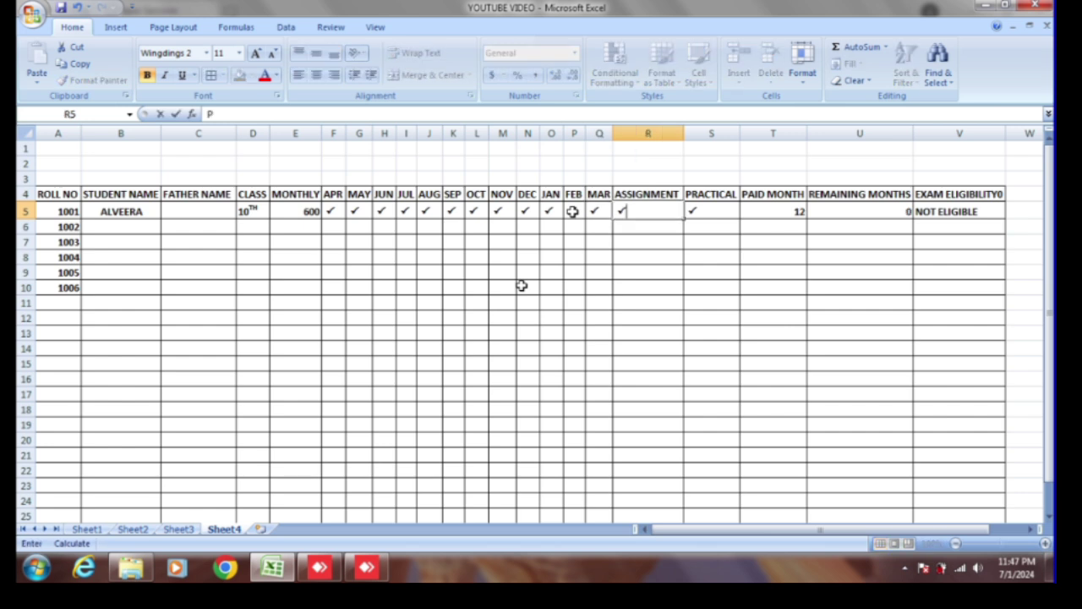
key(Tab)
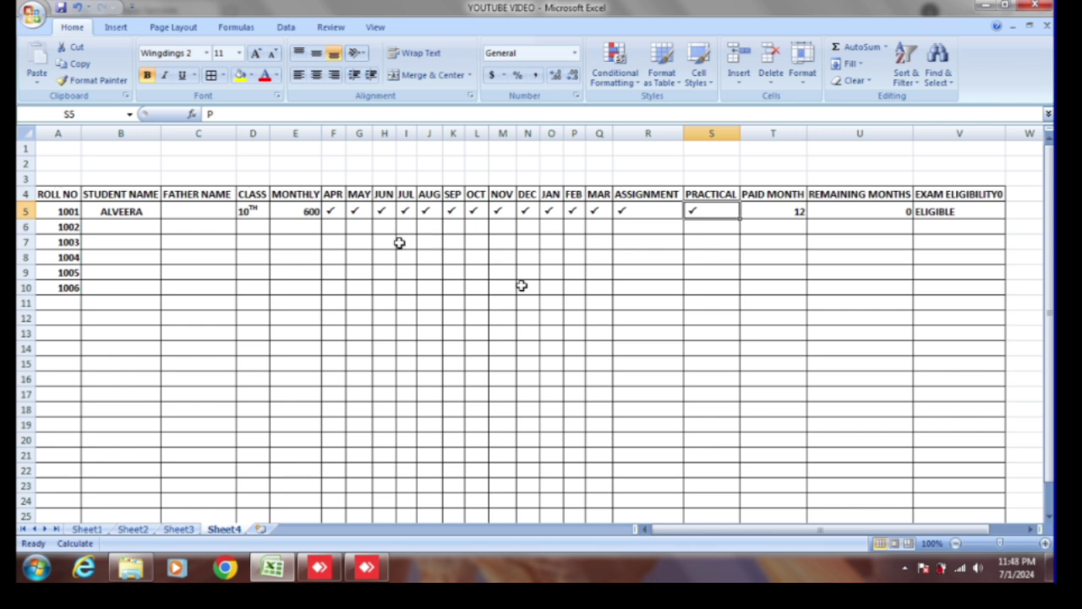
- Clear roll 1001's old entries from CLASS through EXAM ELIGIBILITY
drag(220, 204, 973, 210)
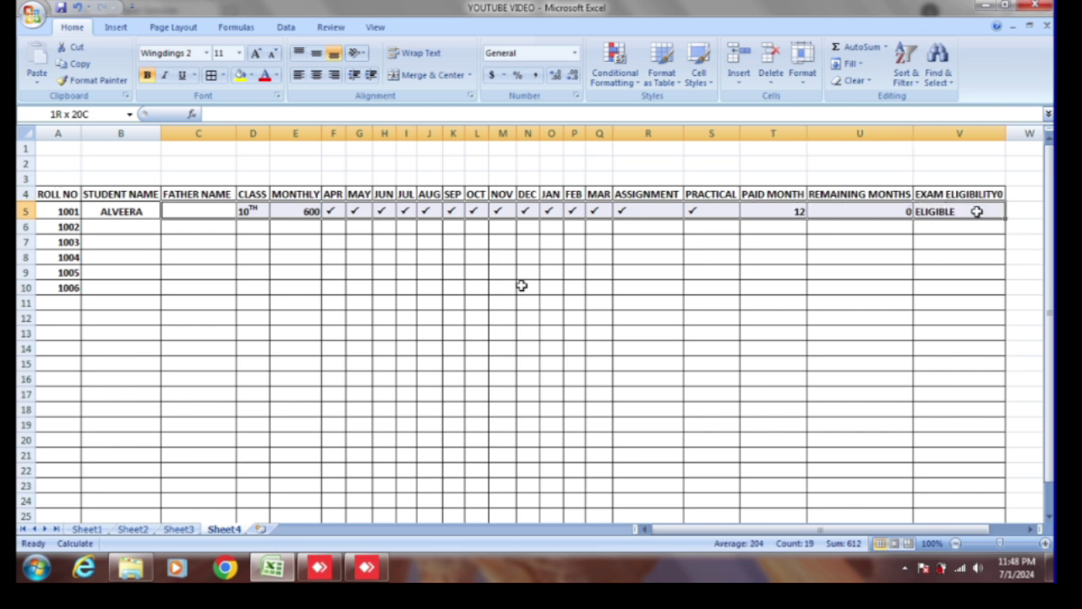
key(Delete)
click(196, 205)
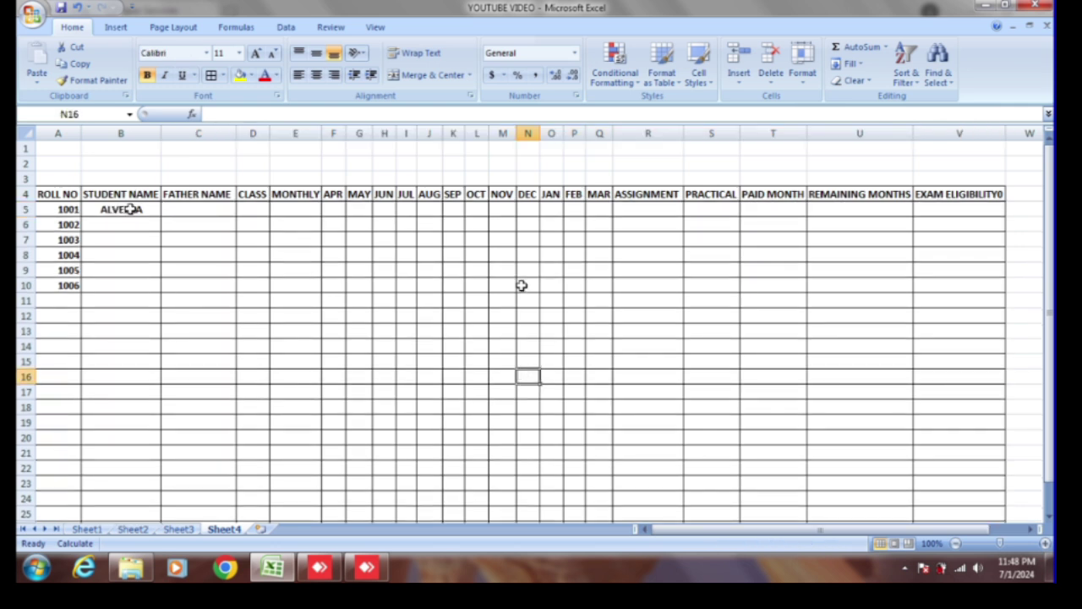
- Replace the student name in B5 with a new student's name and enter class 10TH in D5
click(127, 209)
key(Delete)
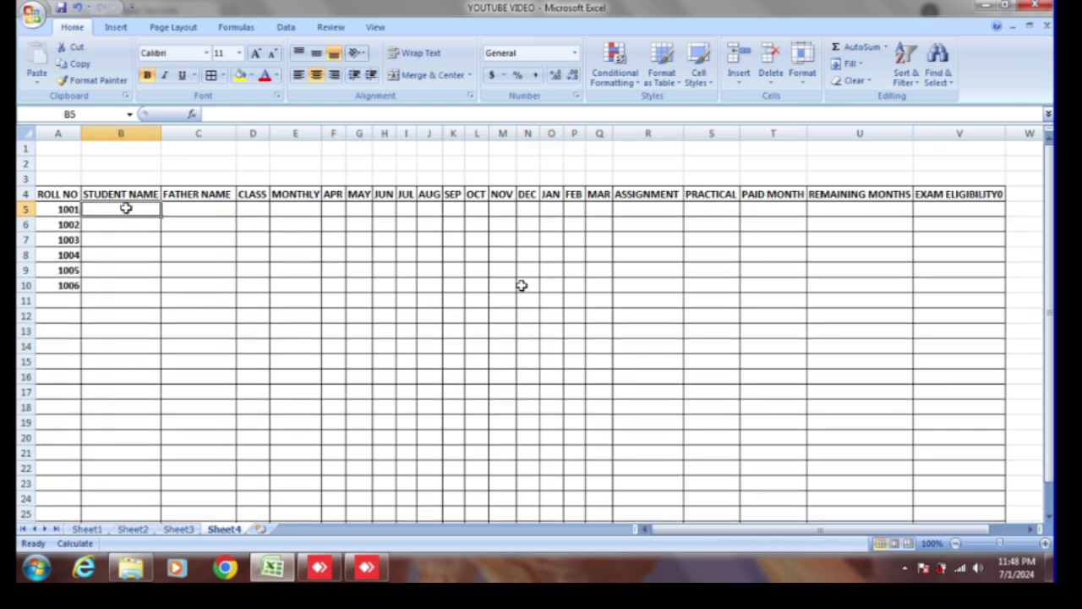
text(MASHUM)
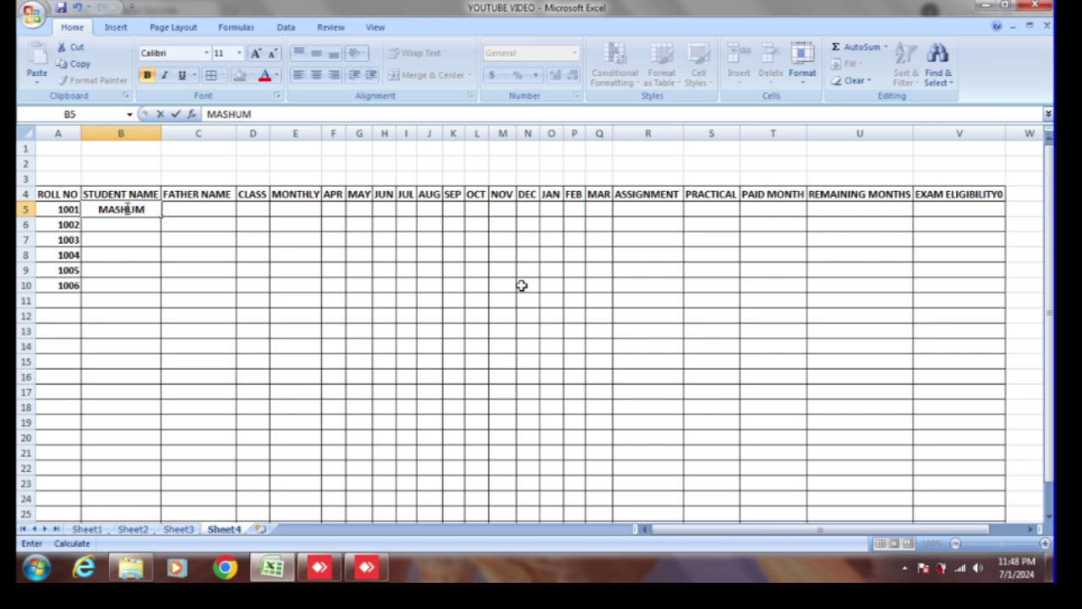
key(Tab)
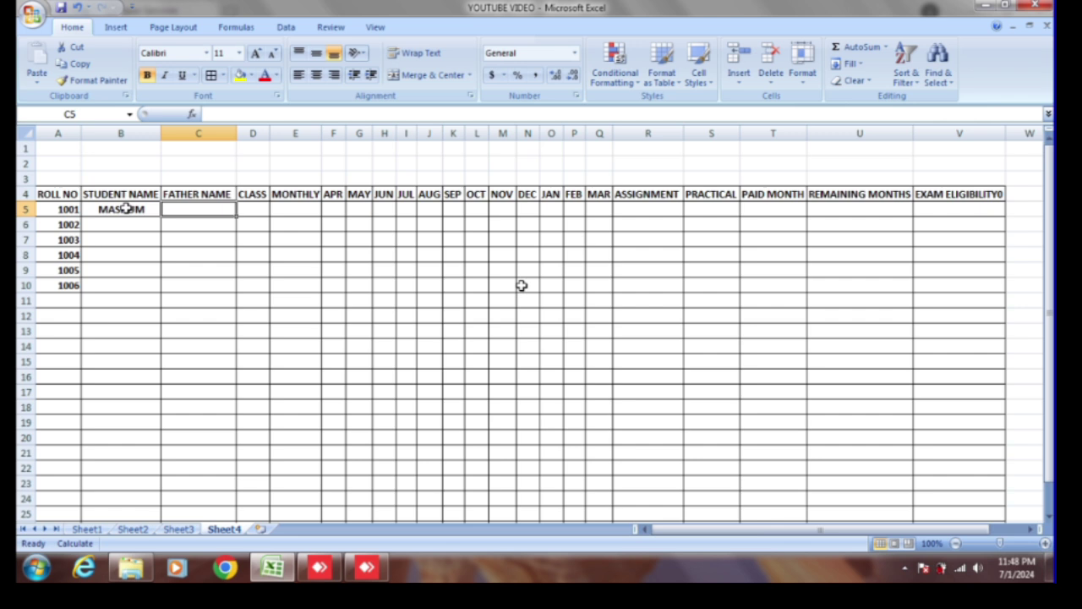
key(Tab)
text(10)
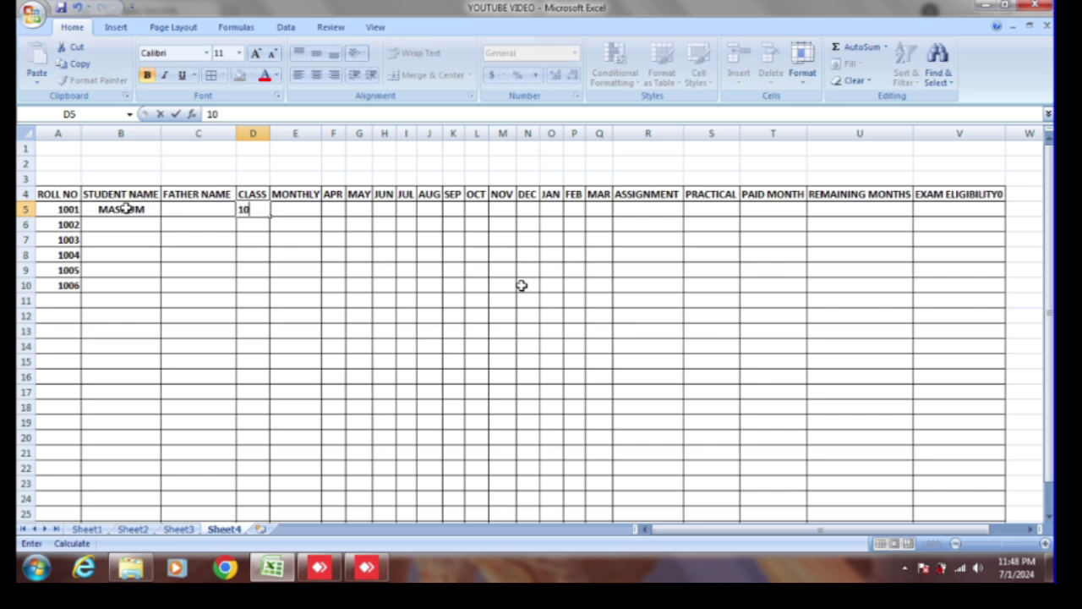
text(TH)
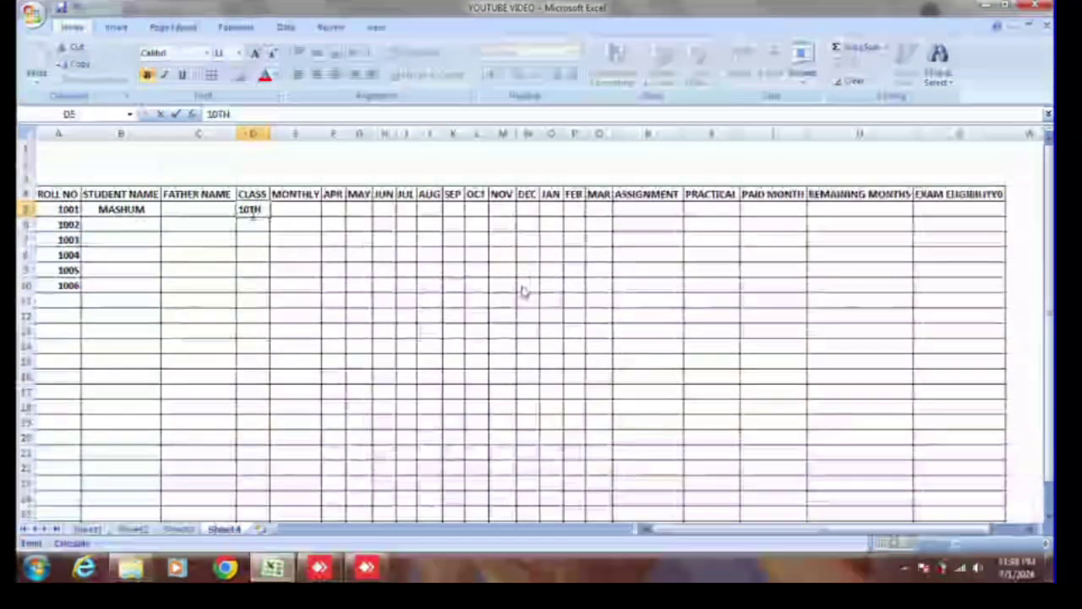
- Make the TH in D5's 10TH superscript through the Format Cells font options
key(shift+Home)
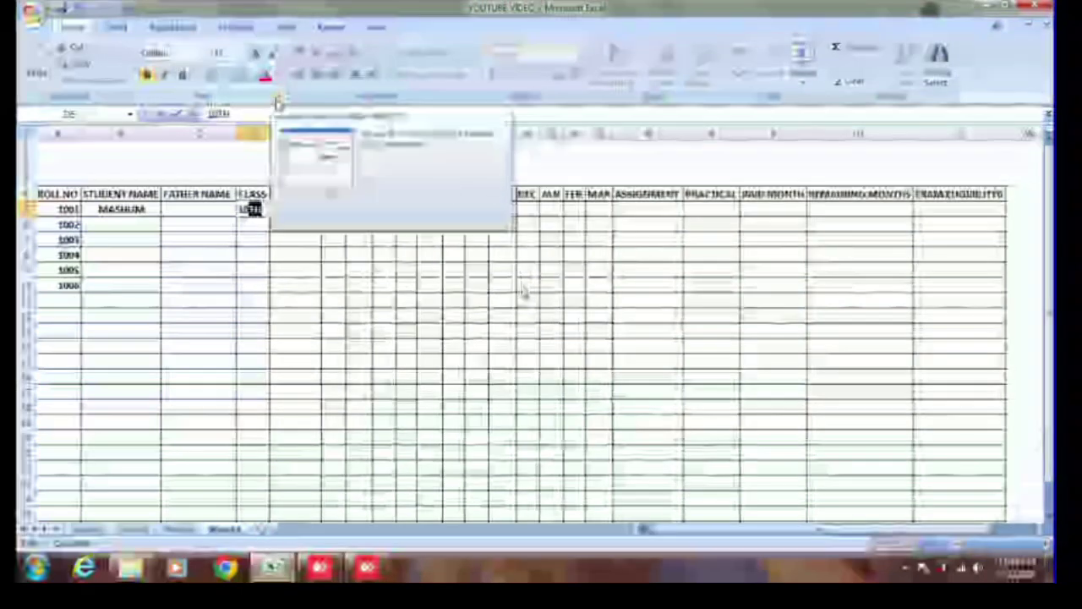
click(279, 97)
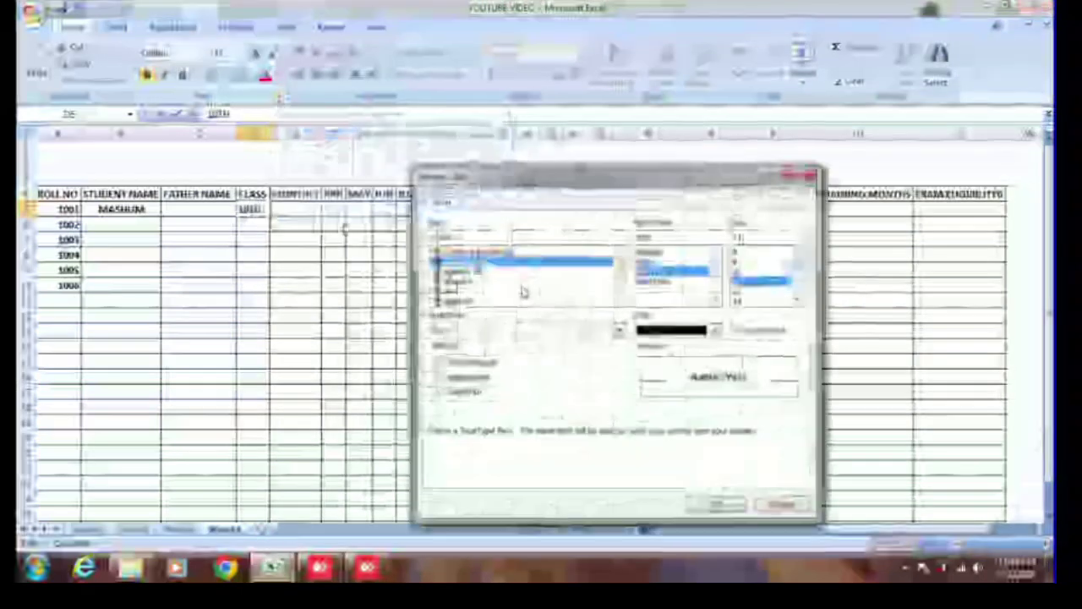
key(alt+e)
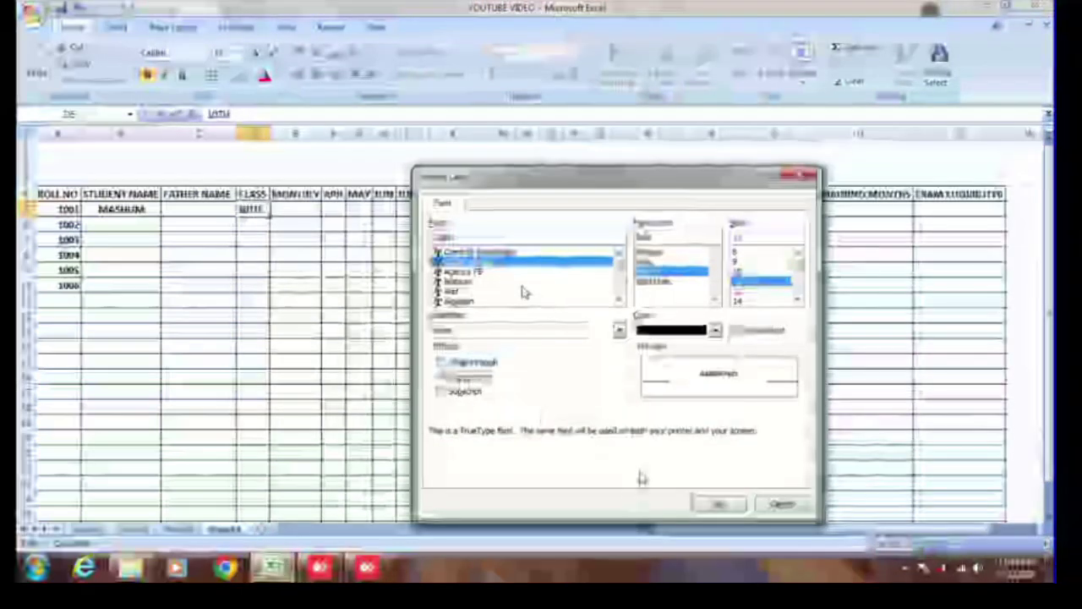
click(727, 506)
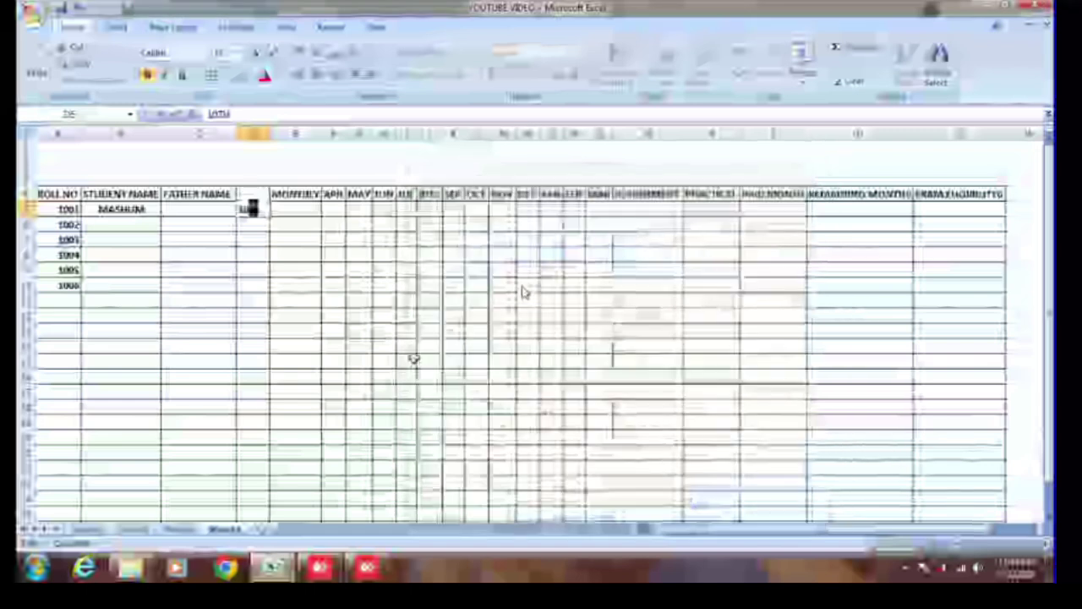
- Fill 10TH down the CLASS column, then drag back so only D5 keeps it
click(250, 212)
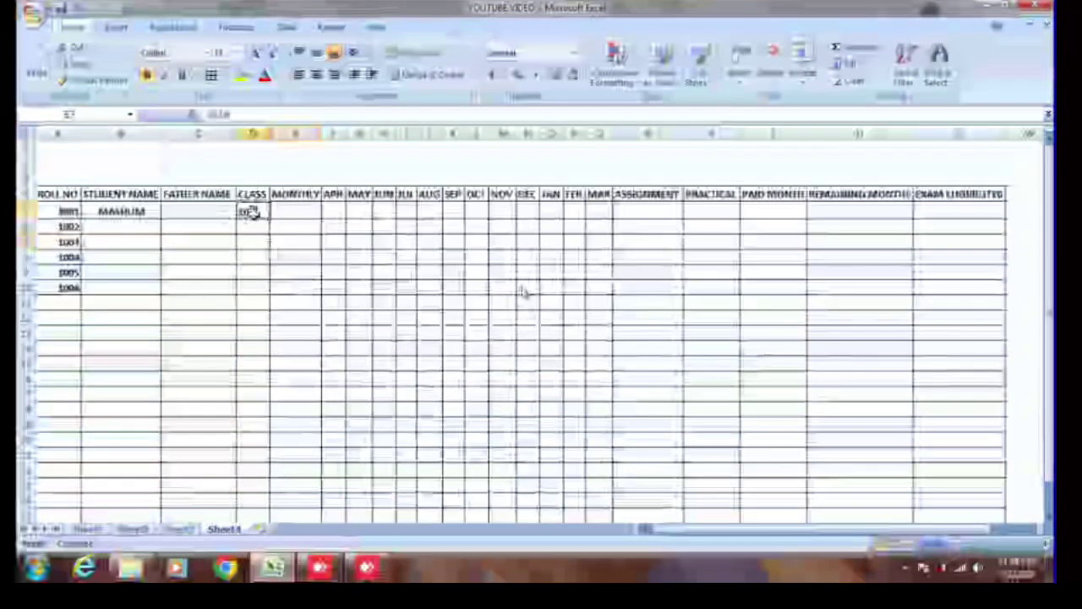
drag(270, 220, 271, 338)
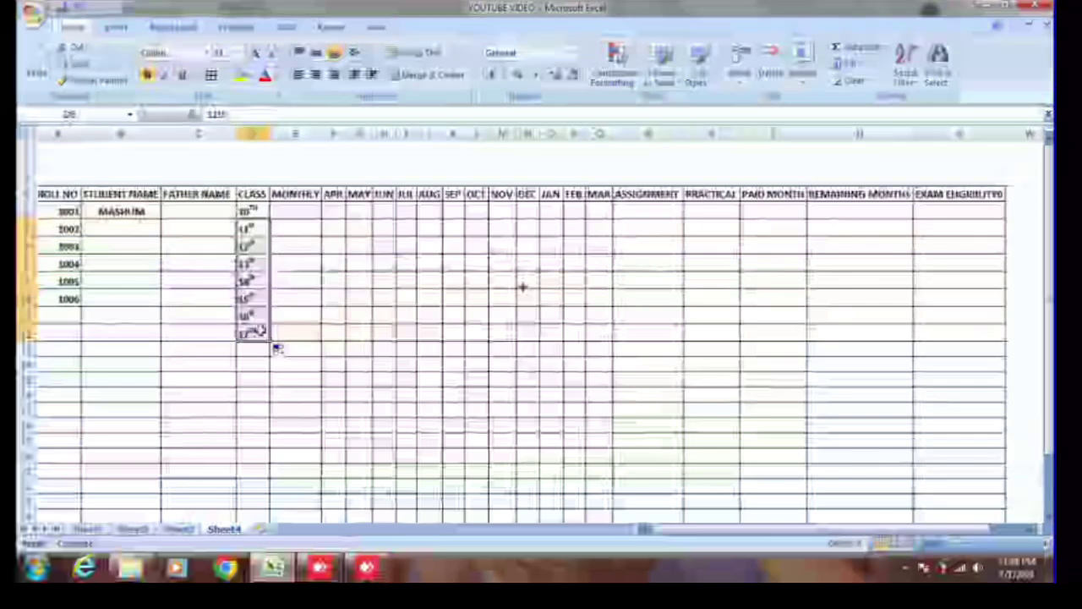
mouse_move(269, 339)
mouse_down()
mouse_move(259, 330)
mouse_move(271, 218)
mouse_up()
- Enter a monthly fee of 500 for roll 1001
click(309, 210)
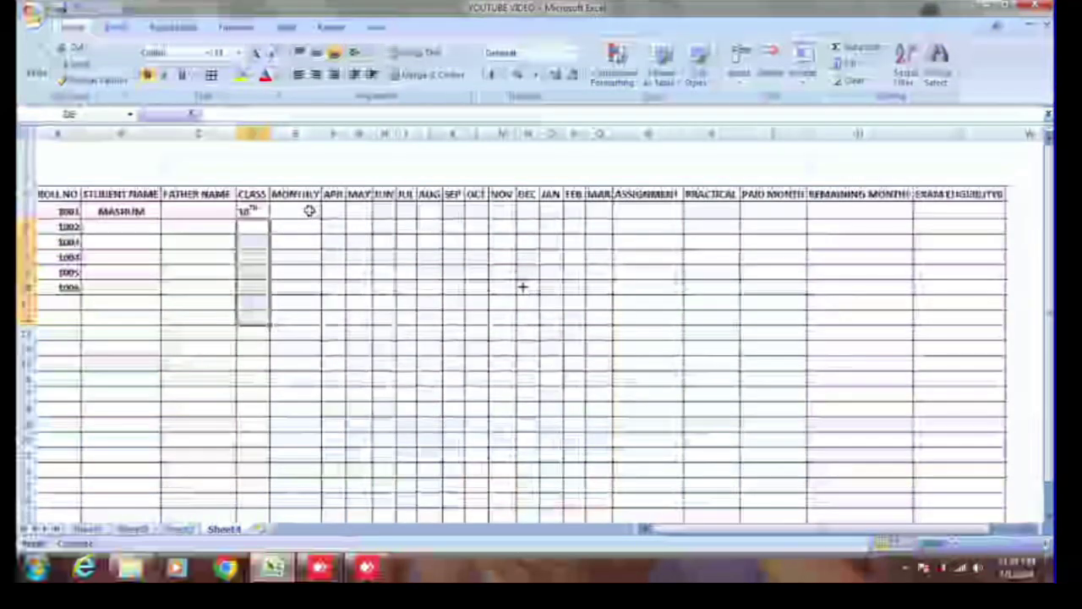
text(500)
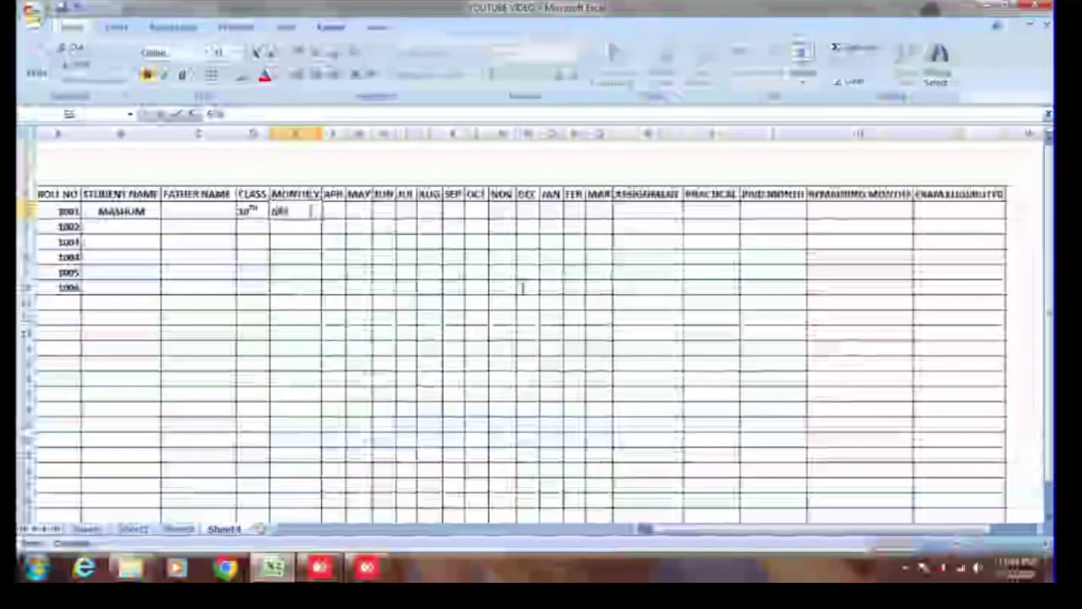
key(Tab)
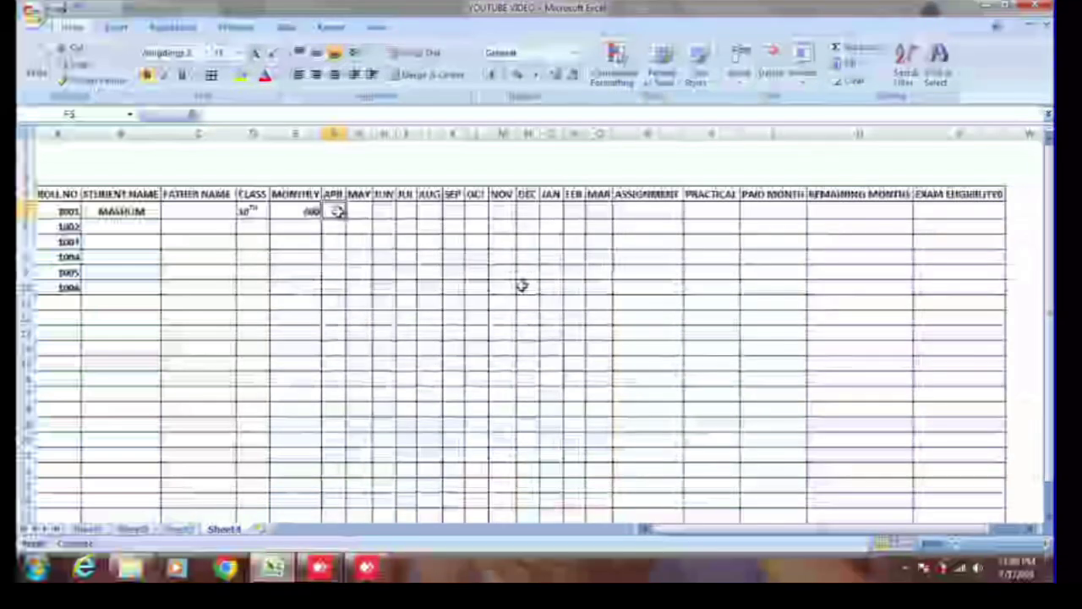
- Set the APR–MAR cells for all students to the Wingdings 2 font
mouse_move(336, 211)
mouse_down()
mouse_move(597, 331)
mouse_move(599, 286)
mouse_up()
click(600, 287)
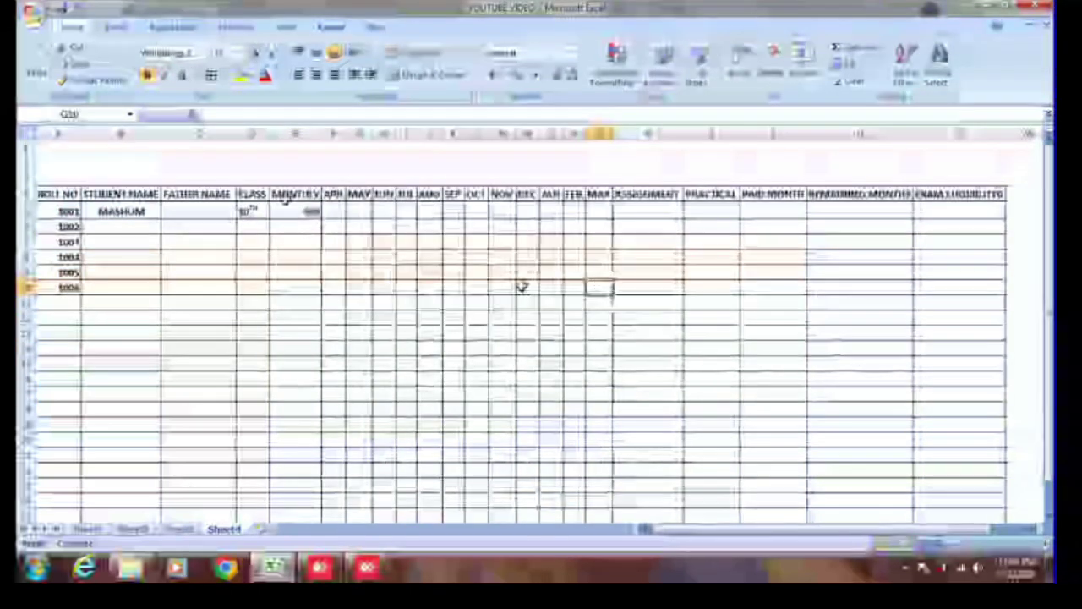
mouse_move(336, 211)
mouse_down()
mouse_move(620, 327)
mouse_move(599, 322)
mouse_up()
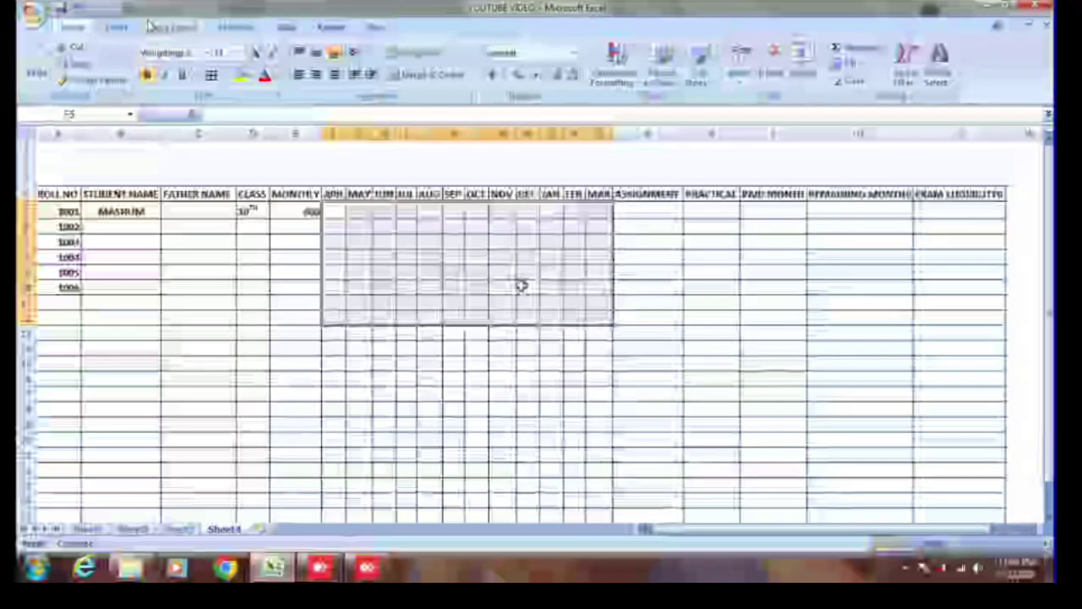
click(207, 53)
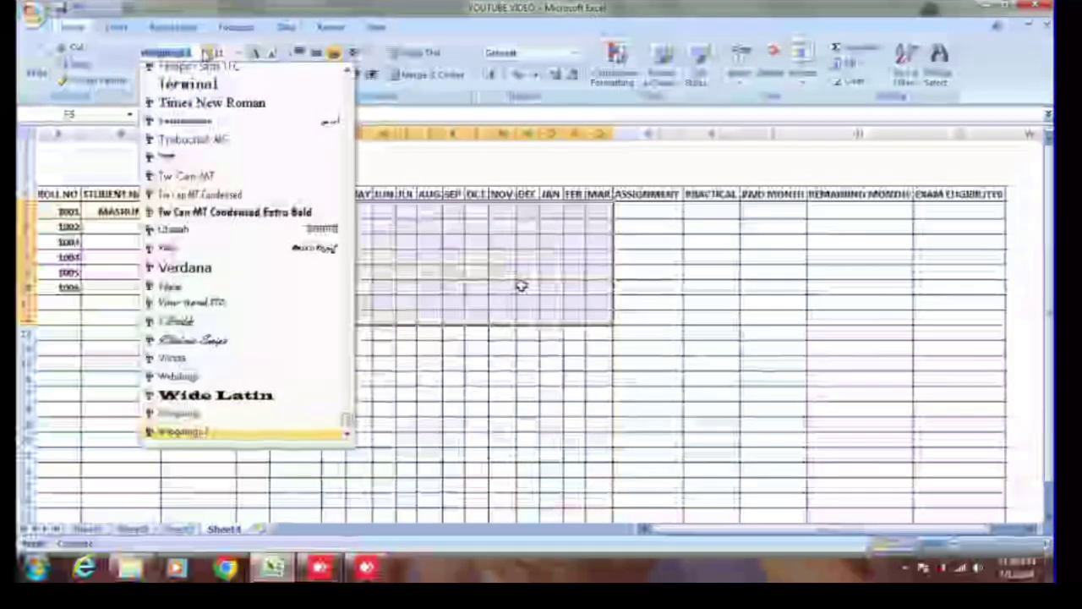
click(225, 433)
- Type P ticks into roll 1001's ten month cells from APR through JAN
click(339, 209)
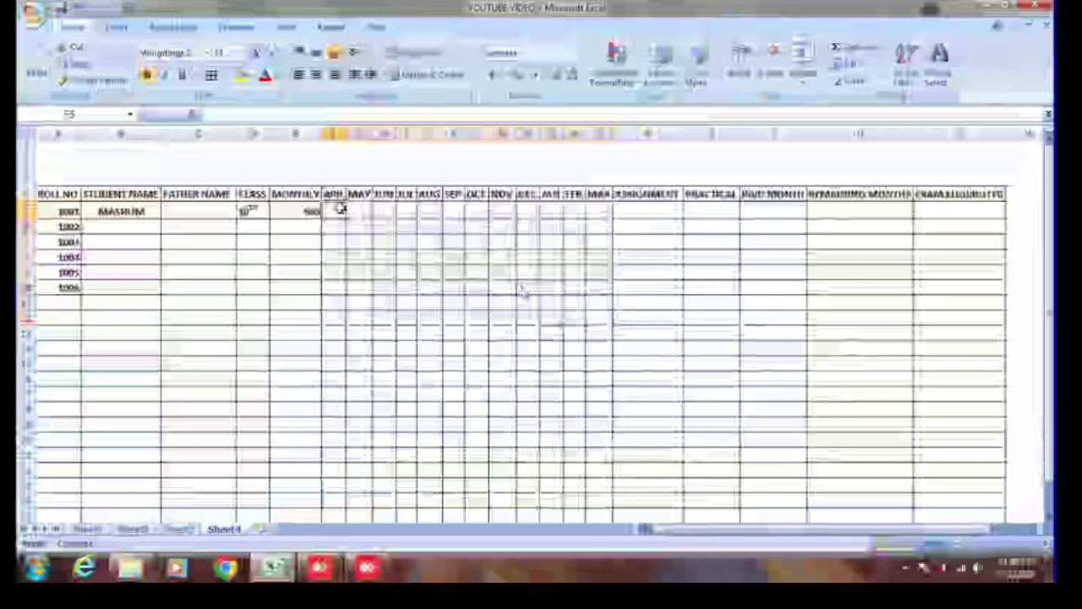
text(P)
key(Tab)
text(P)
key(Tab)
text(P)
key(Tab)
text(P	P	P	P	P	P	P)
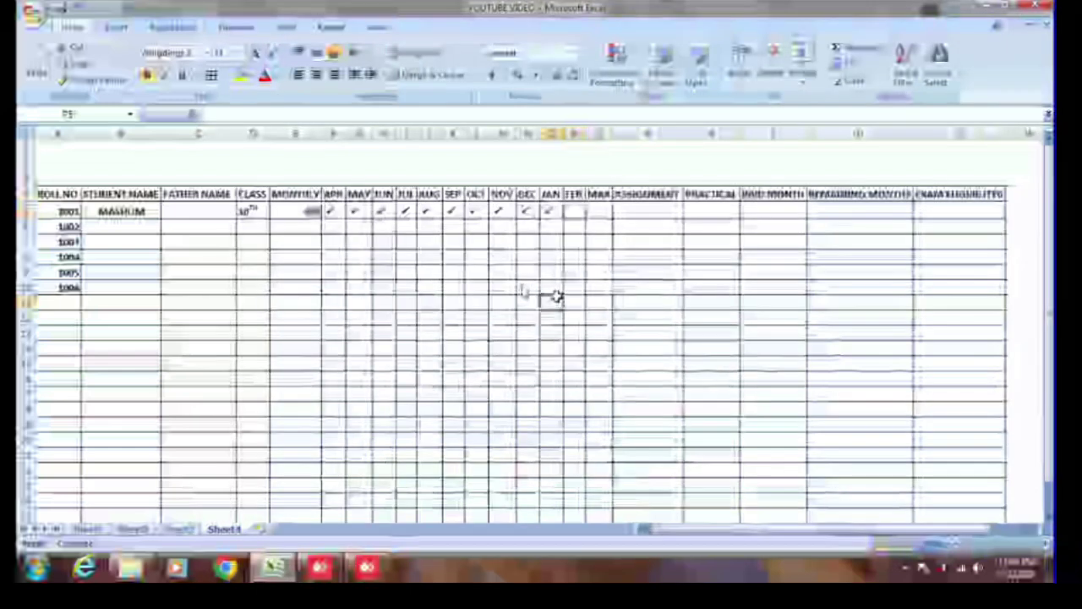
click(551, 302)
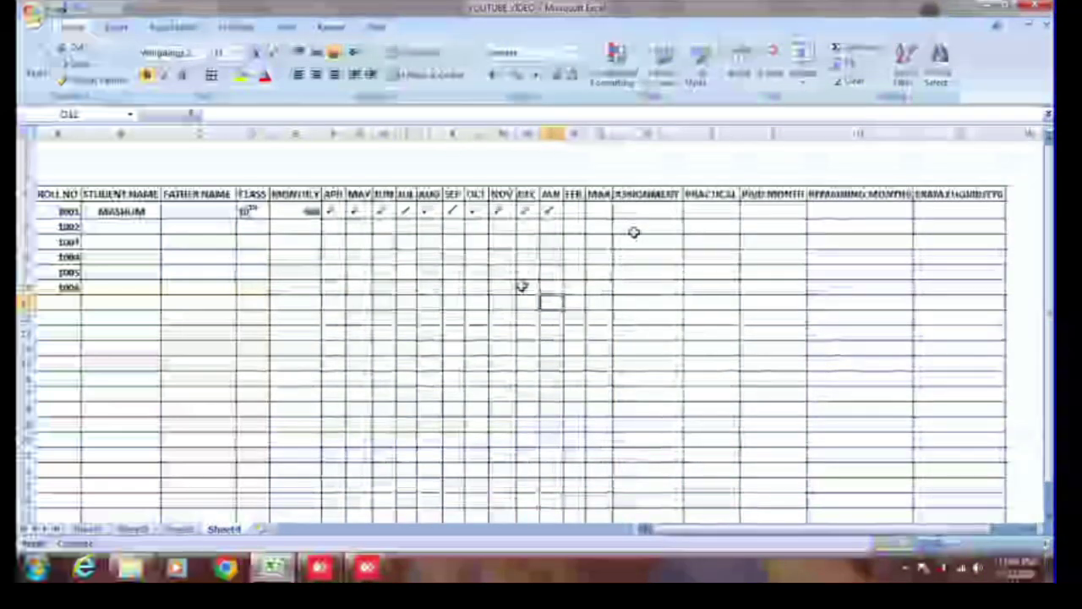
- Set the ASSIGNMENT and PRACTICAL cells for all students to the Wingdings font
drag(634, 232, 728, 334)
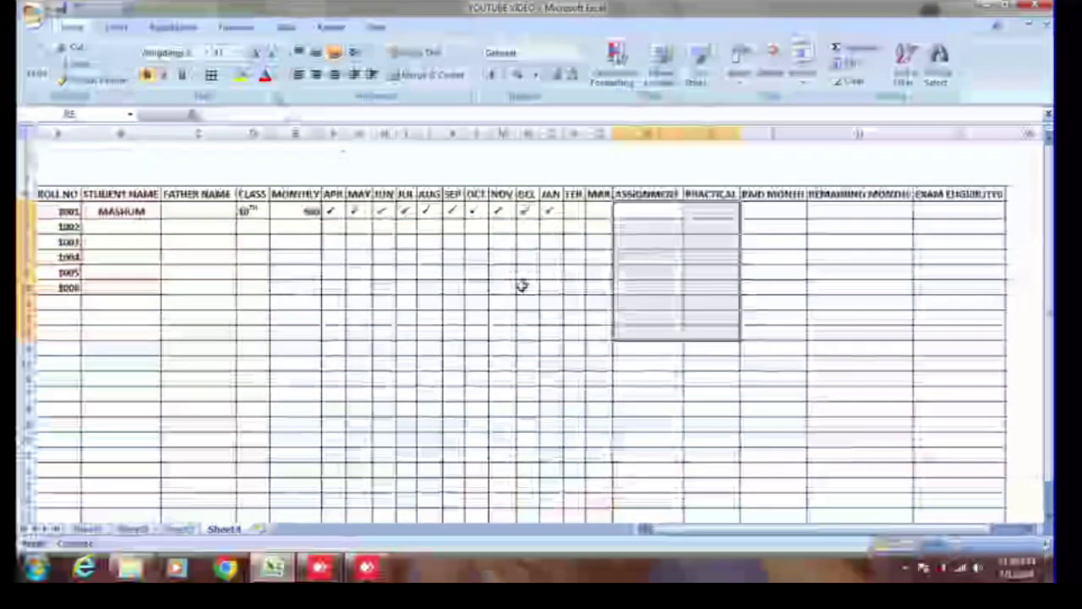
click(216, 53)
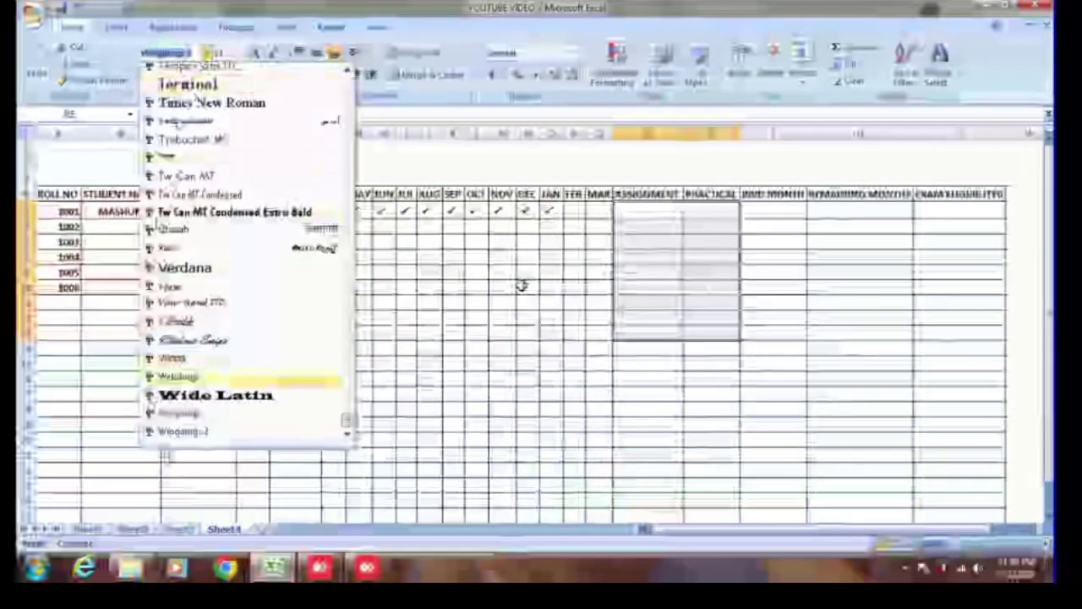
click(167, 432)
- Enter ü ticks in roll 1001's ASSIGNMENT and PRACTICAL cells
click(648, 216)
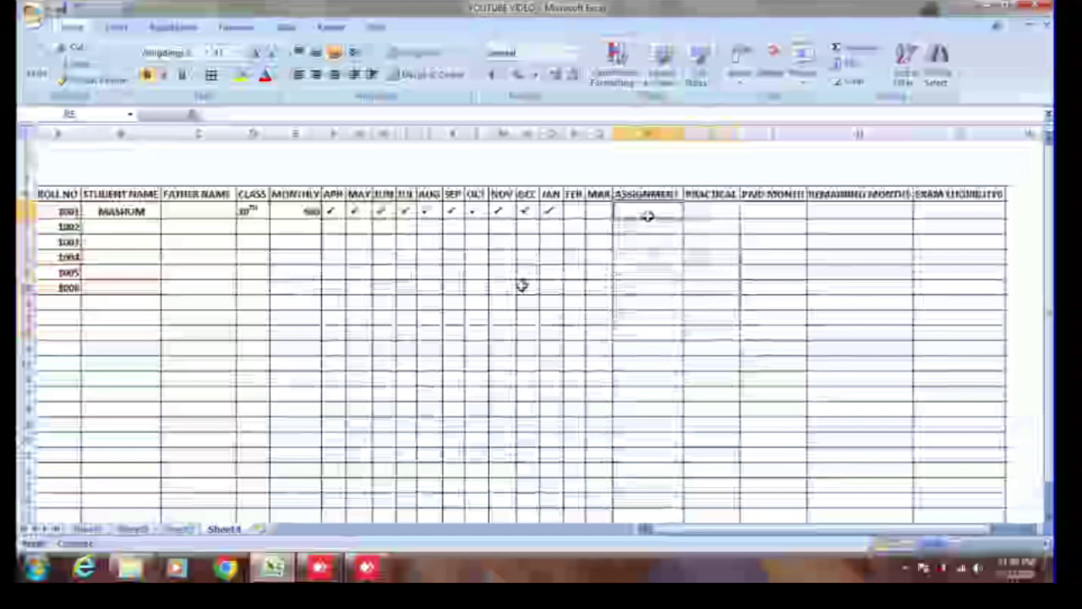
text(ü)
key(Tab)
text(ü)
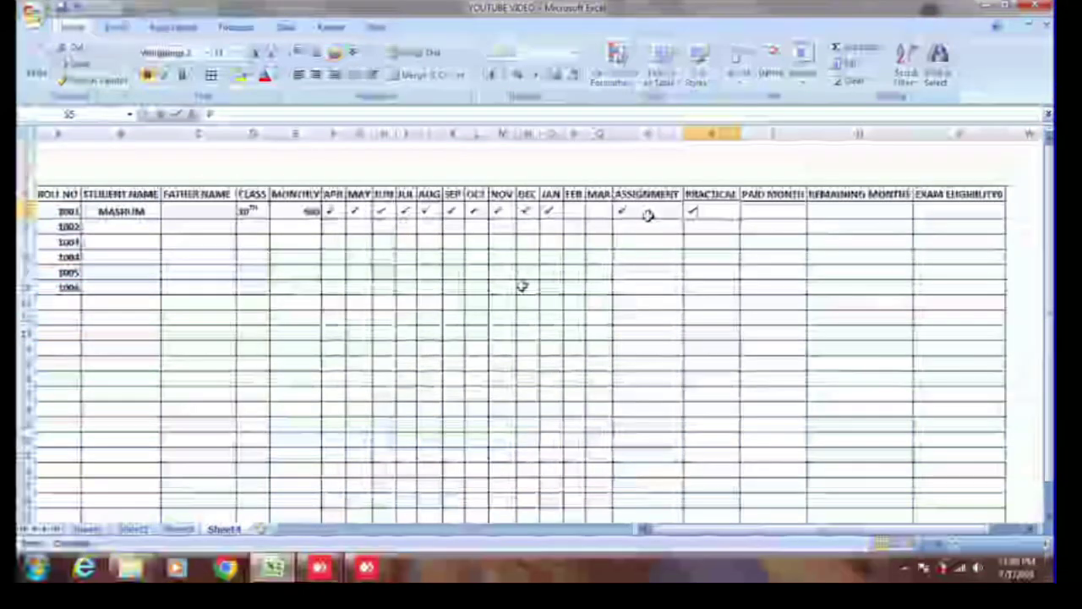
key(Tab)
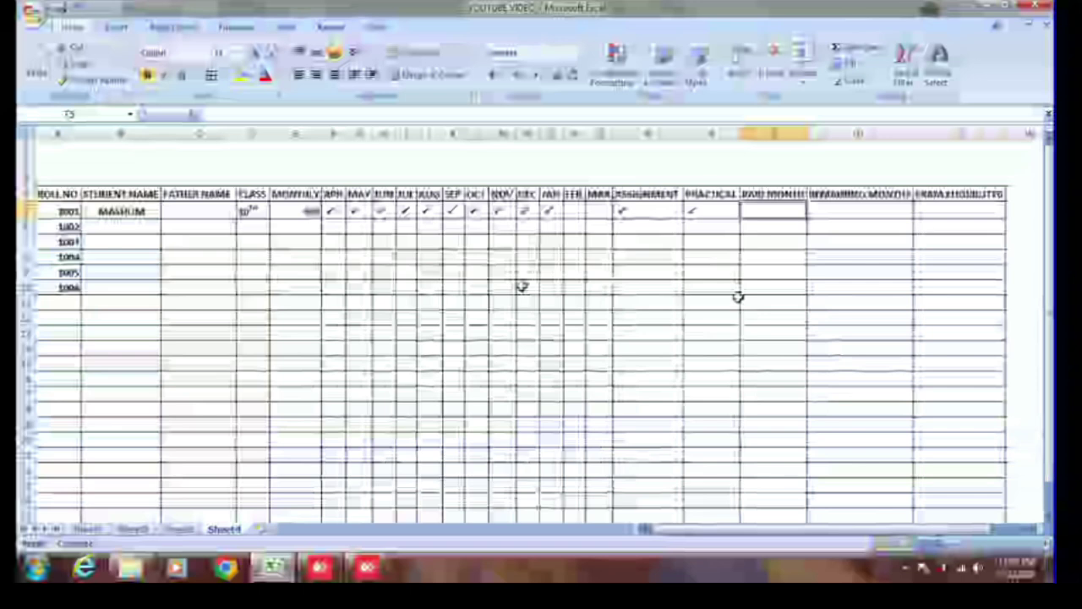
- Enter =COUNTIF(F5:Q5,"P") in T5, fixing the quote error, so PAID MONTH shows 10
text(=COUNTIF)
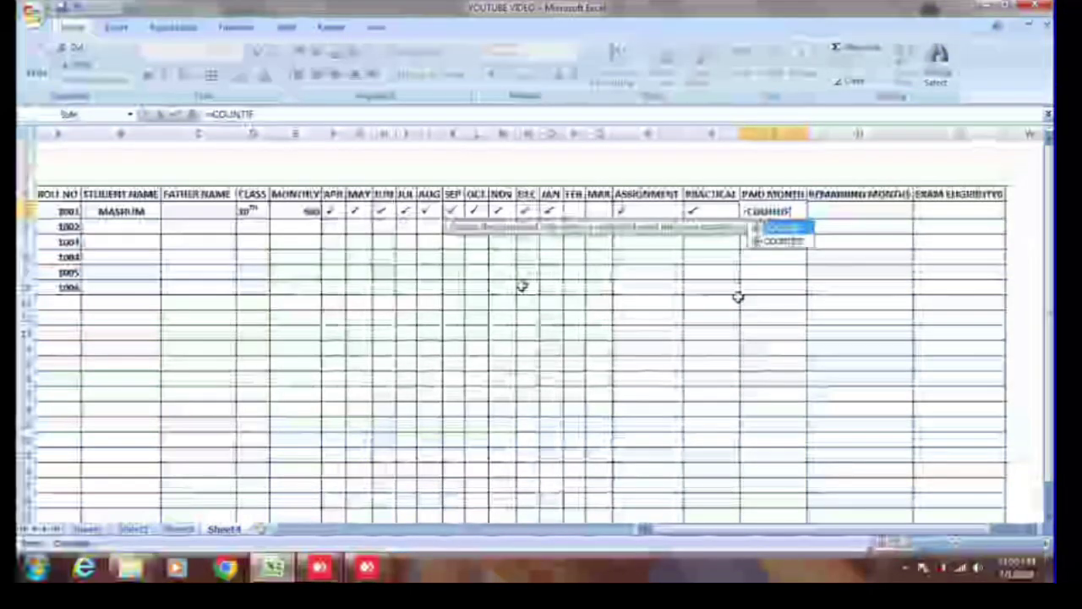
text(()
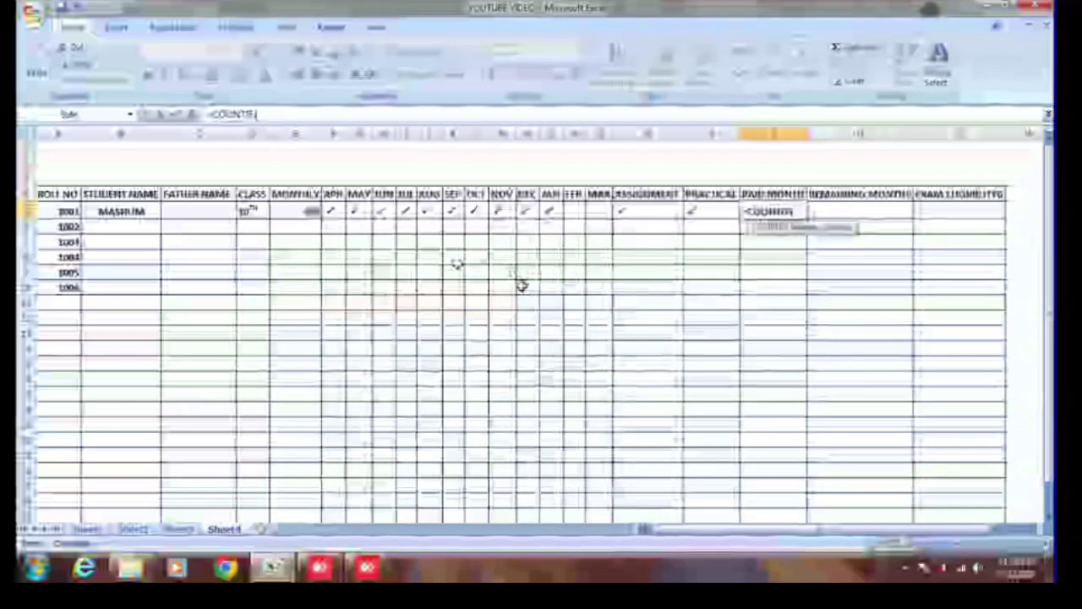
drag(334, 211, 596, 211)
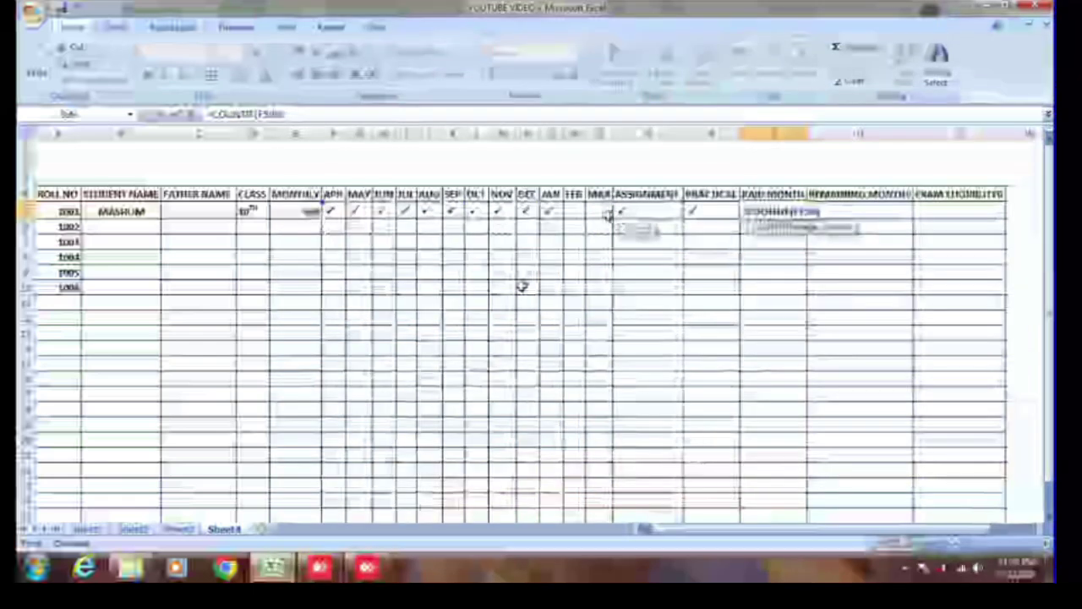
text(,"P)
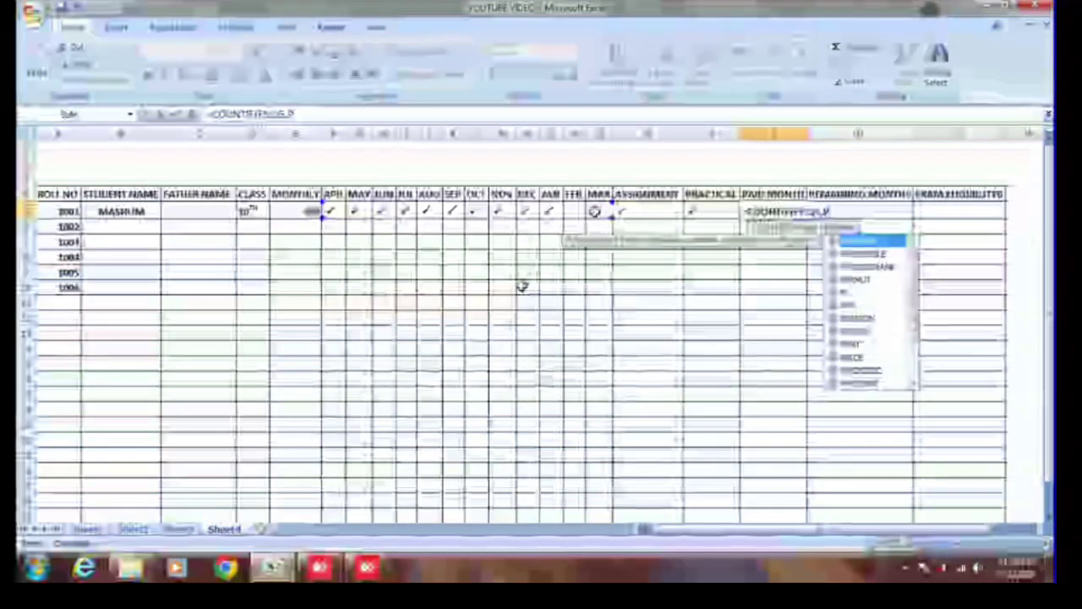
text(")
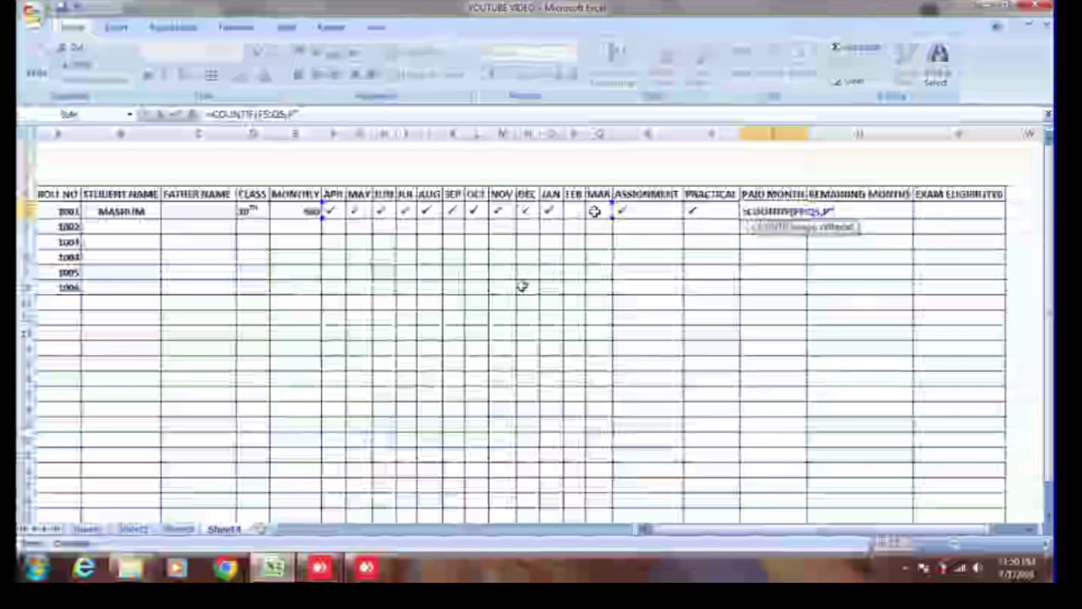
key(Return)
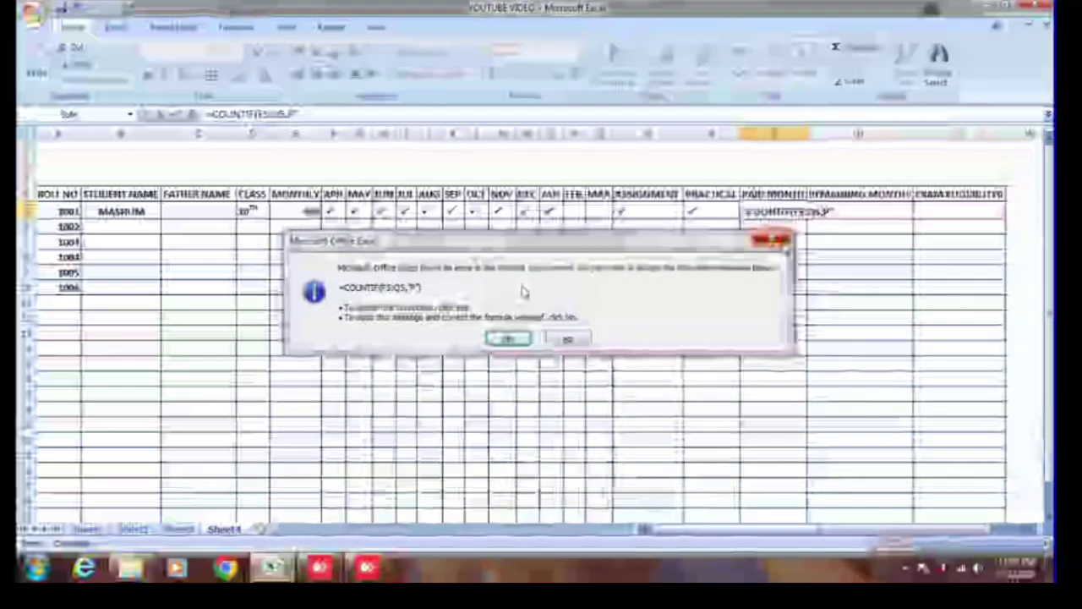
key(n)
key(Return)
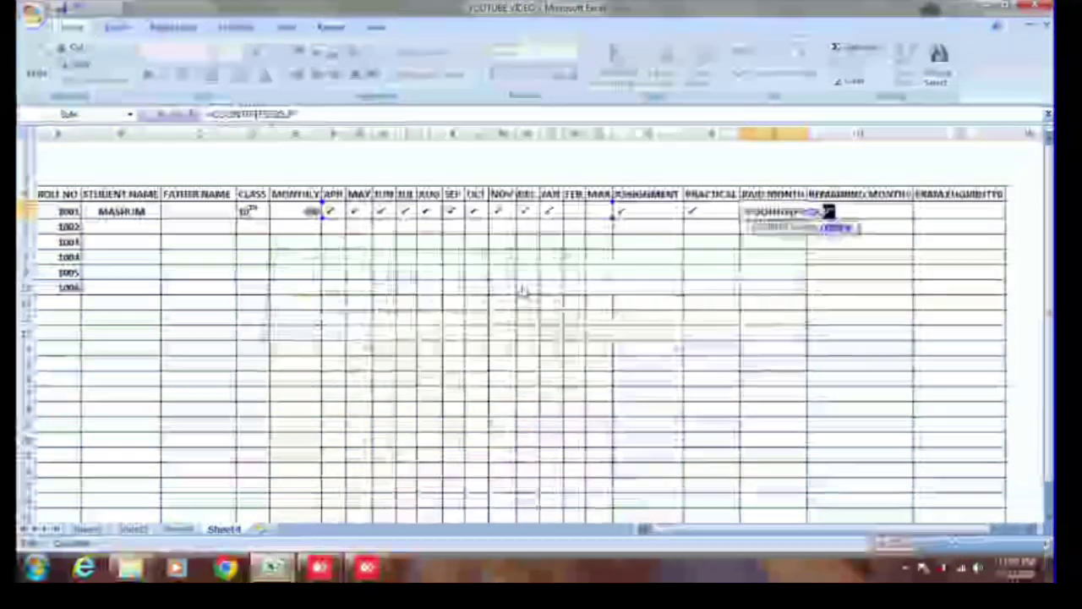
text(")
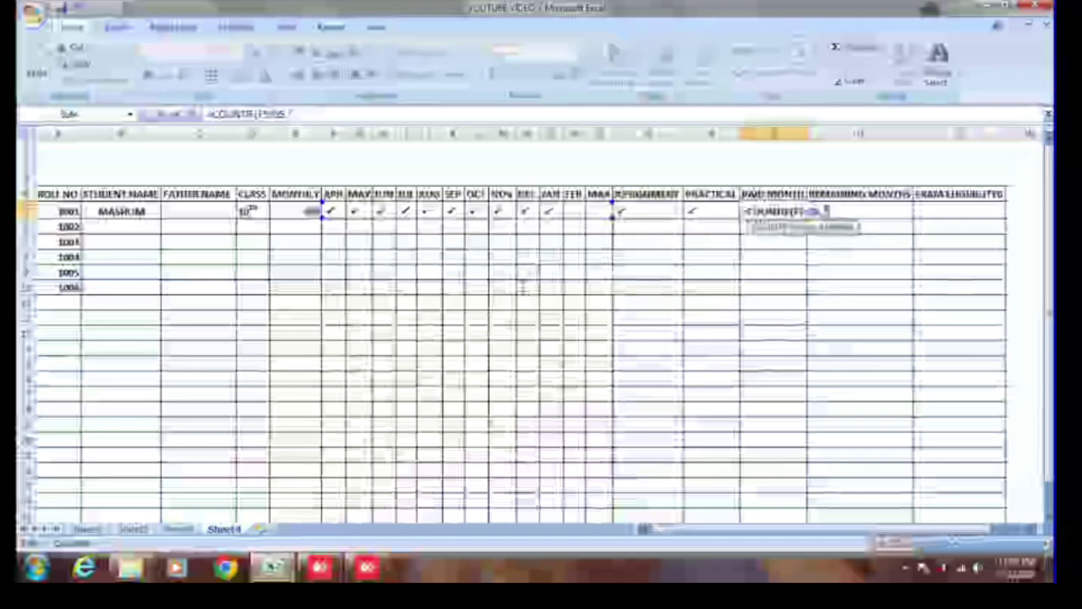
text(P)
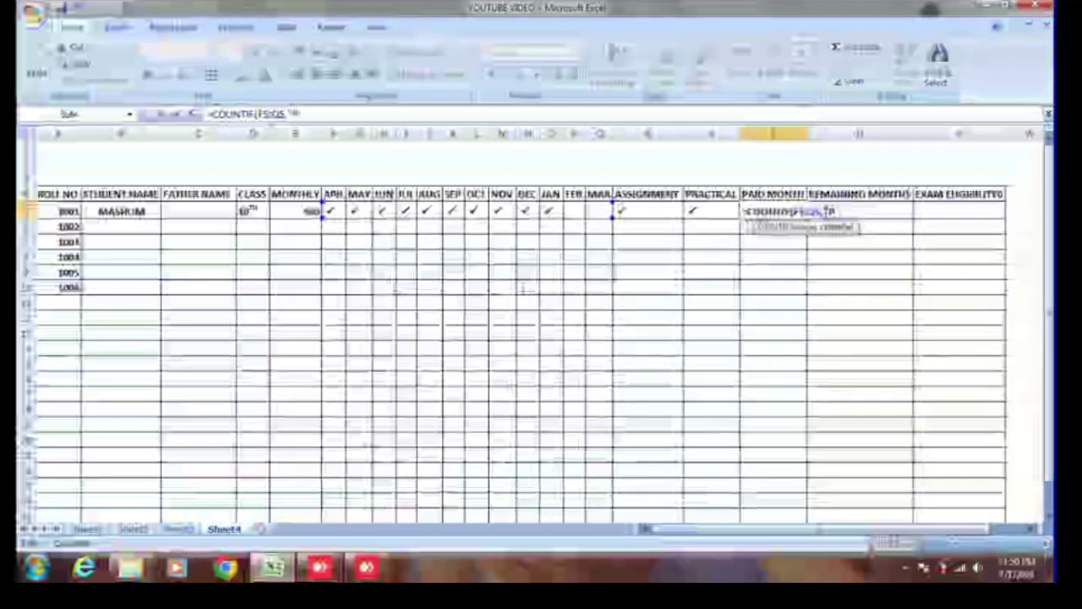
text("))
key(Return)
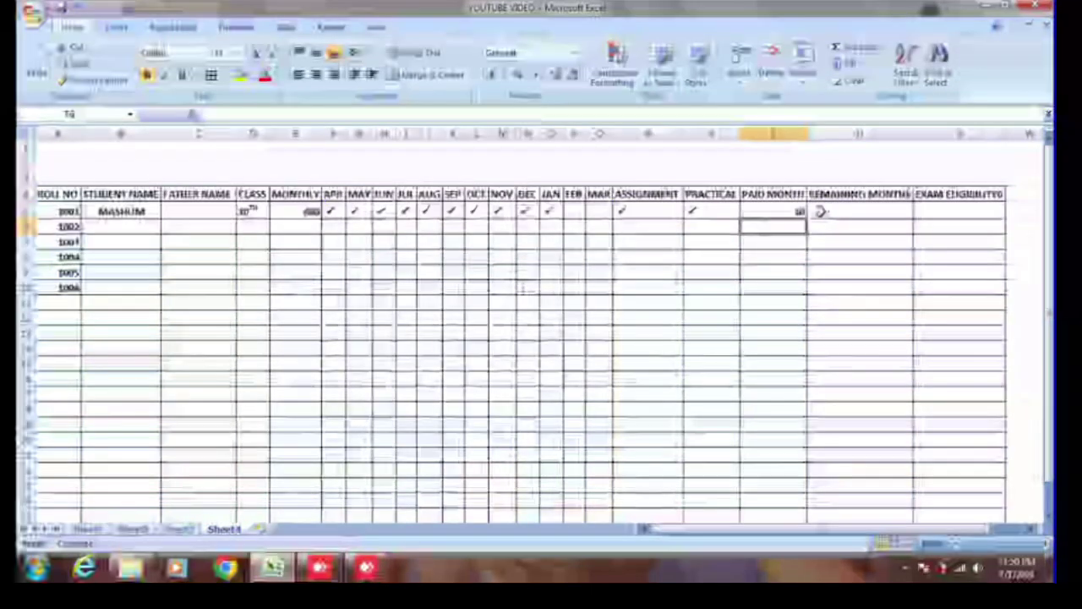
click(800, 210)
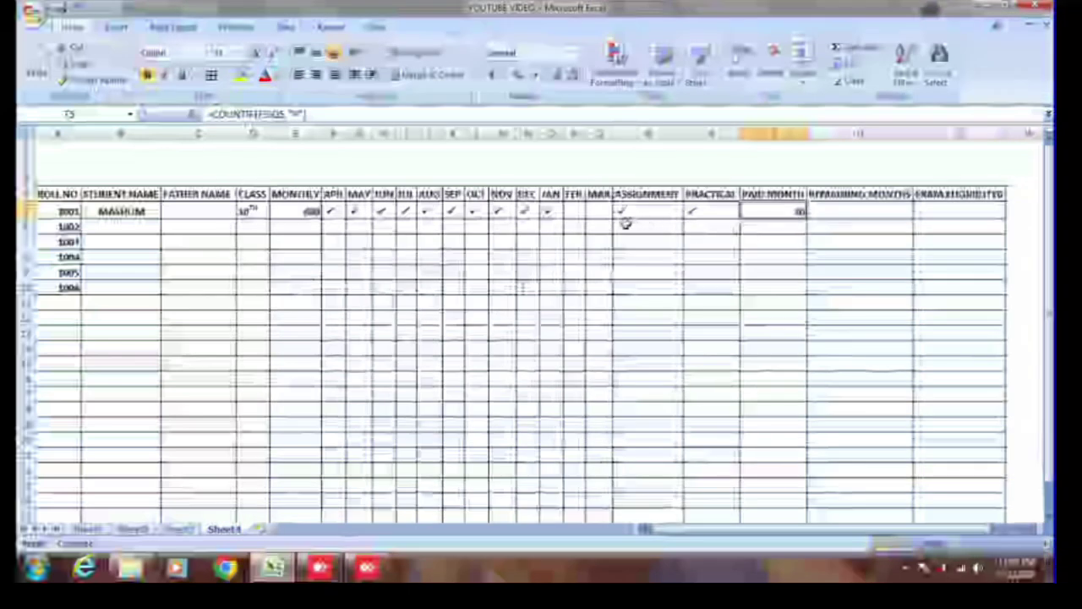
click(874, 216)
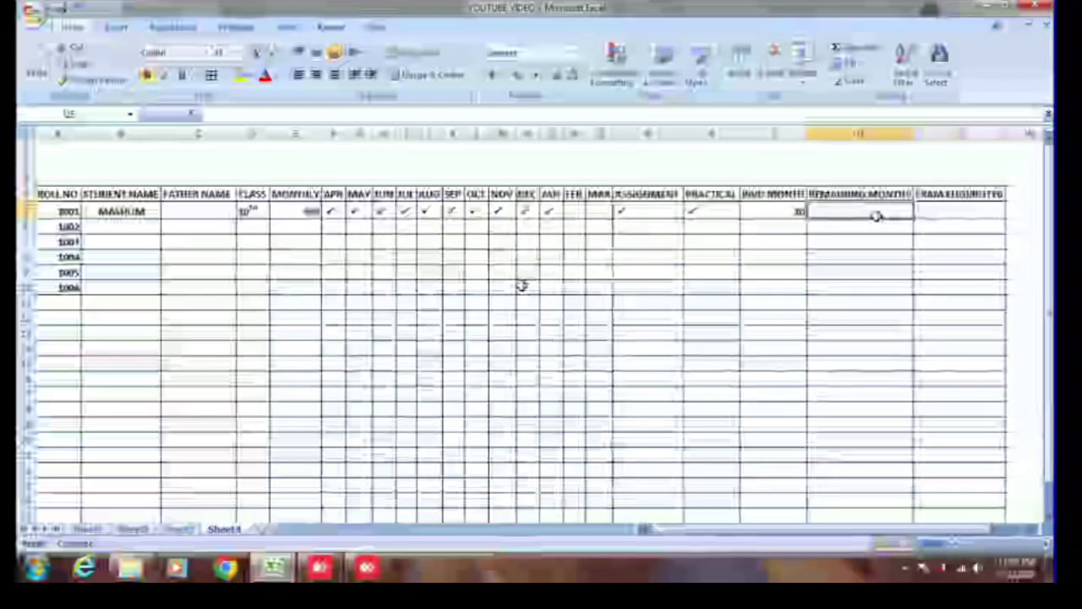
- Enter =COUNTBLANK(F5:Q5) in U5 so REMAINING MONTHS shows 2
text(=)
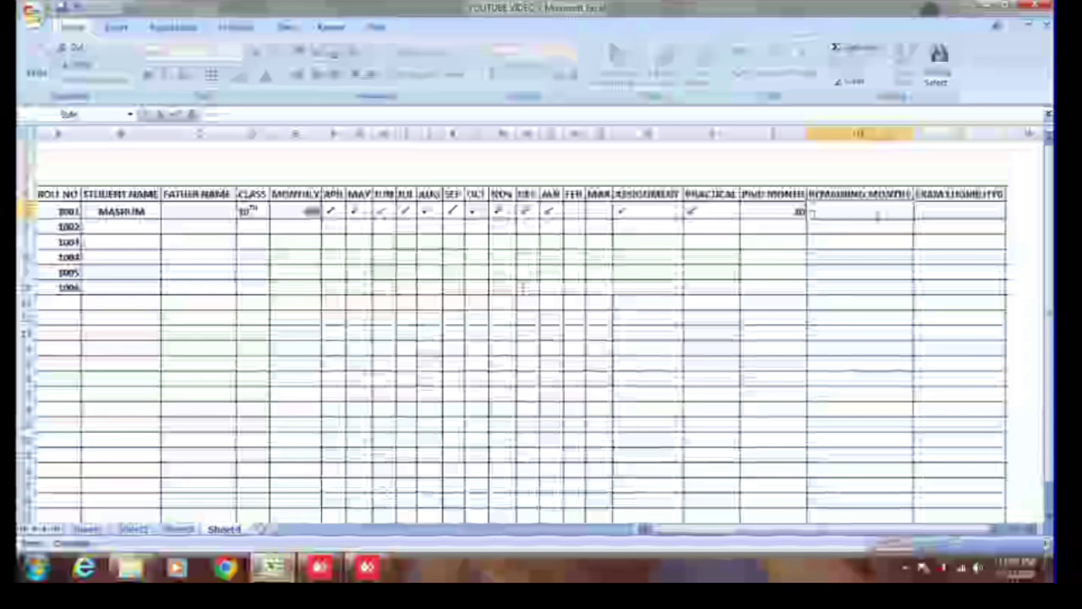
text(COUN)
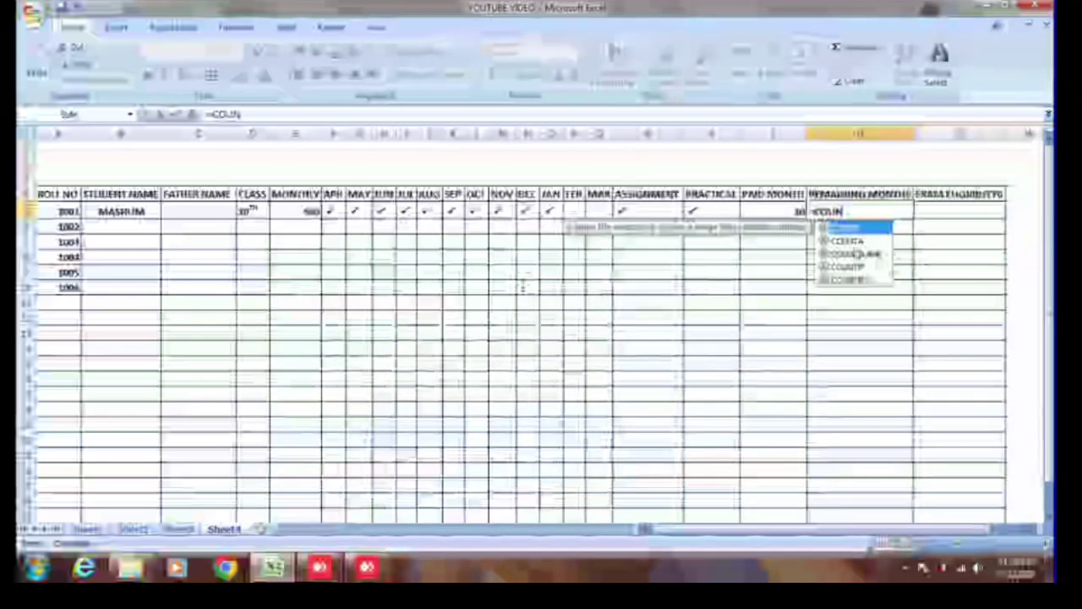
click(856, 254)
double_click(855, 254)
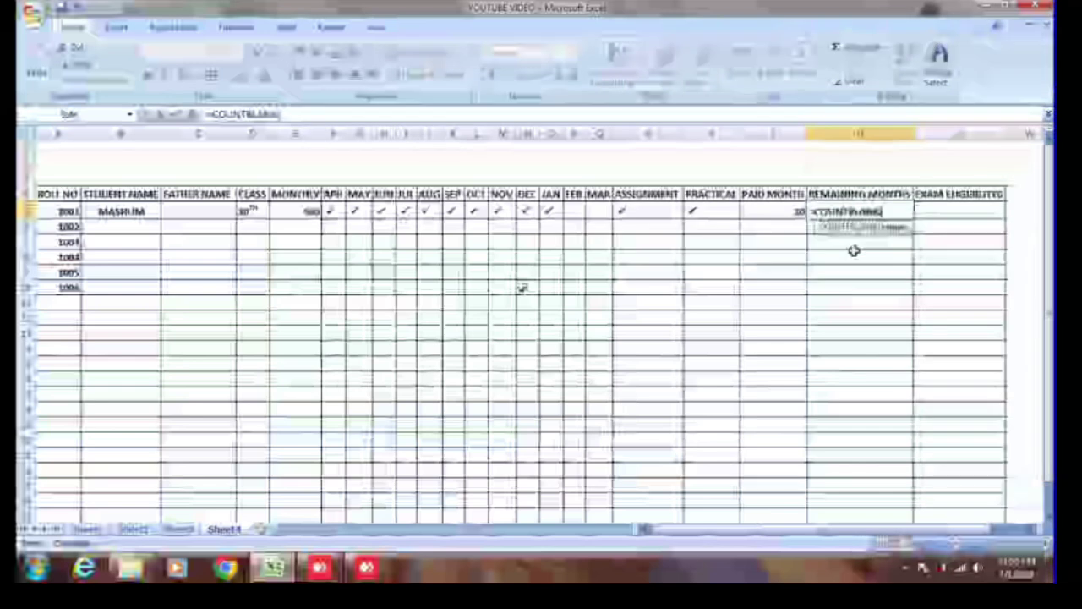
drag(331, 212, 587, 213)
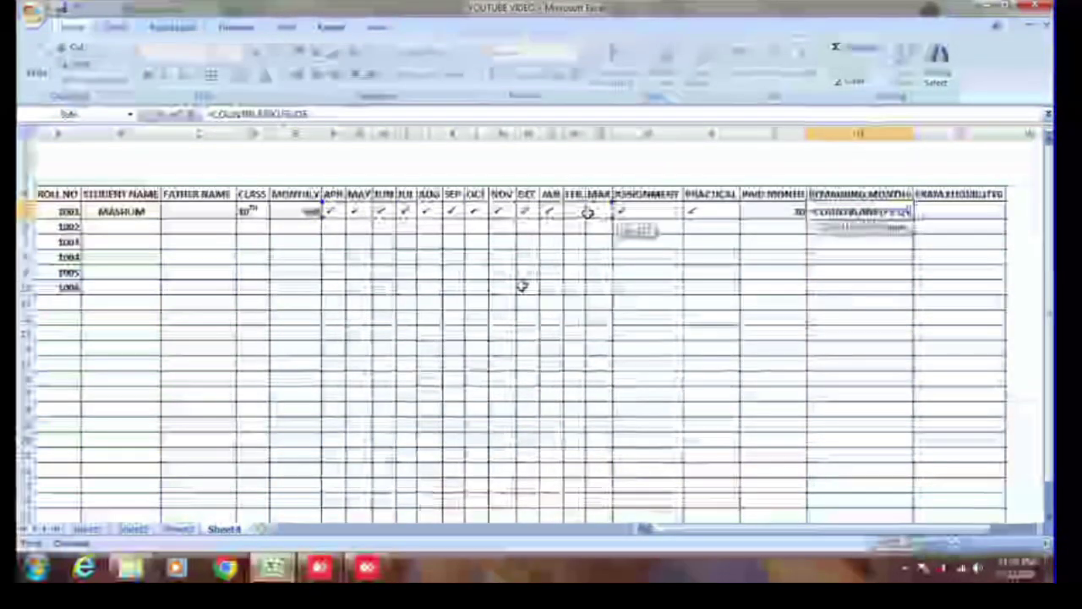
text())
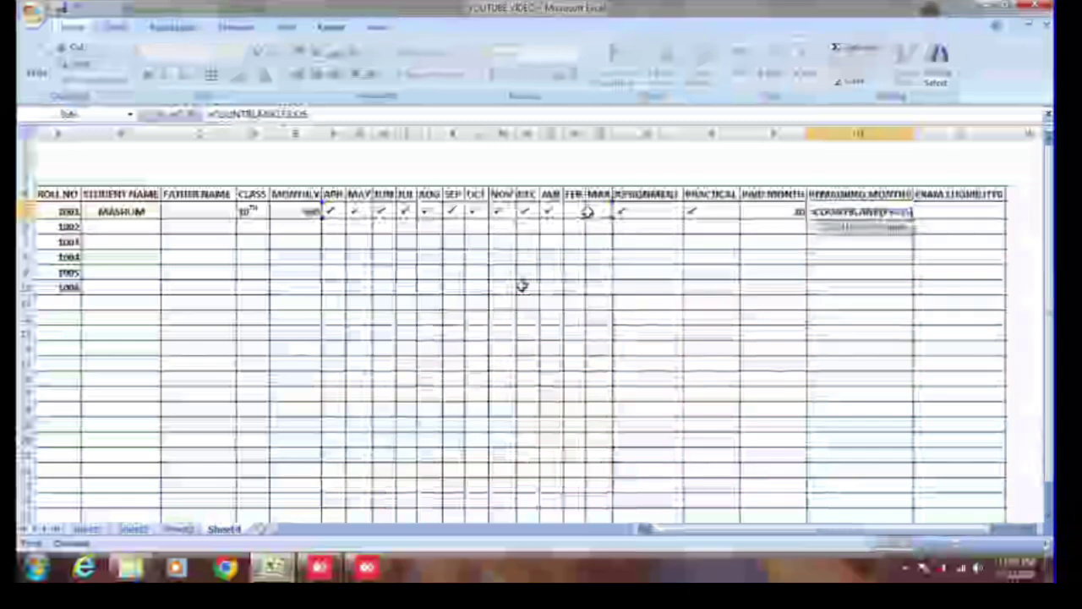
key(Return)
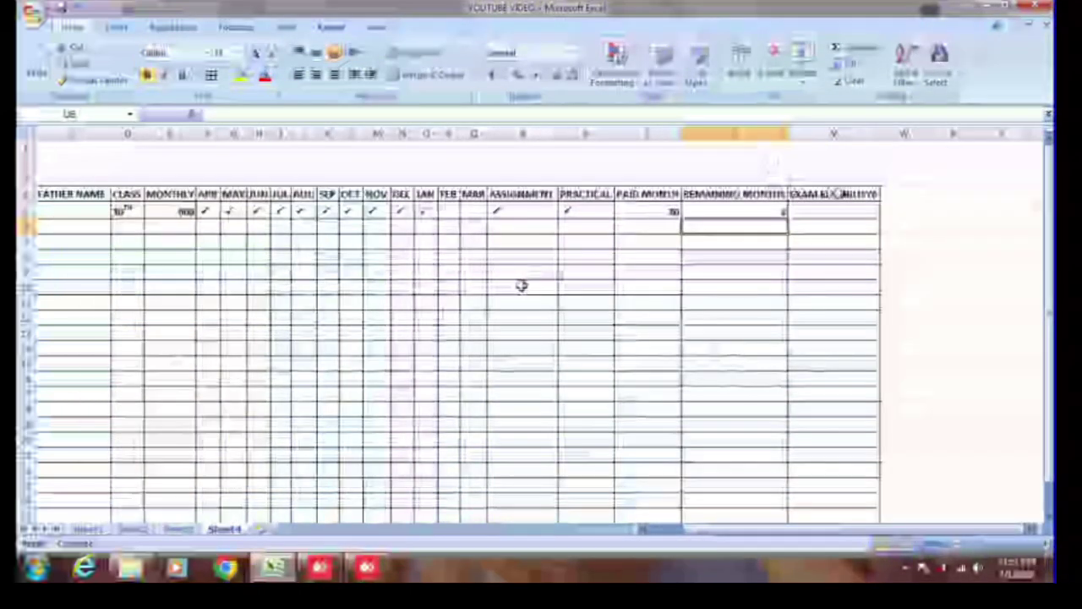
click(847, 208)
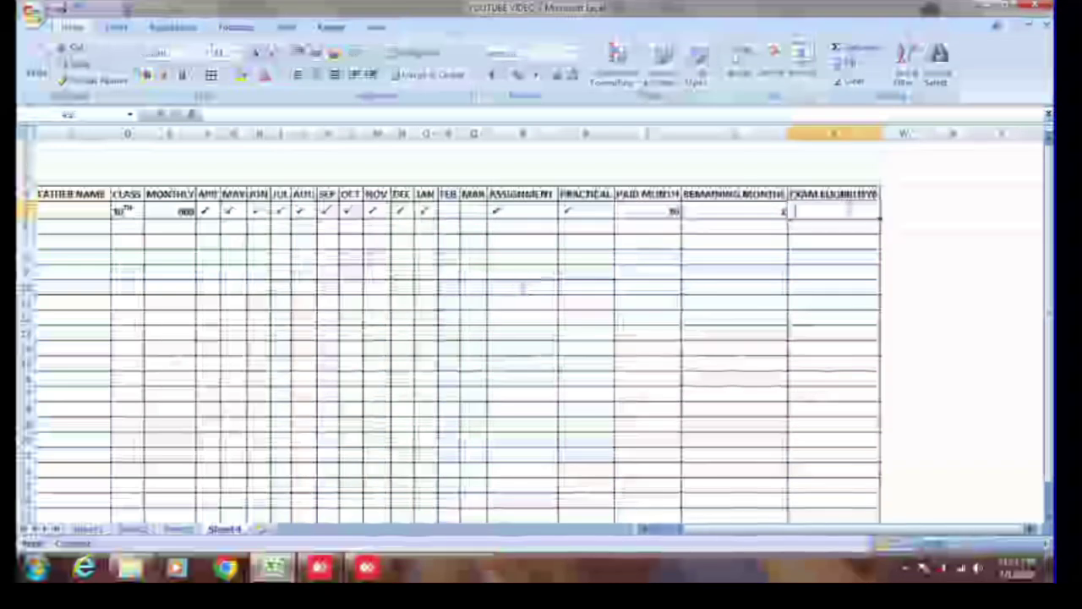
- Start V5's formula as =IF(COUNTA, replacing the initially inserted COUNTIF
text(=if)
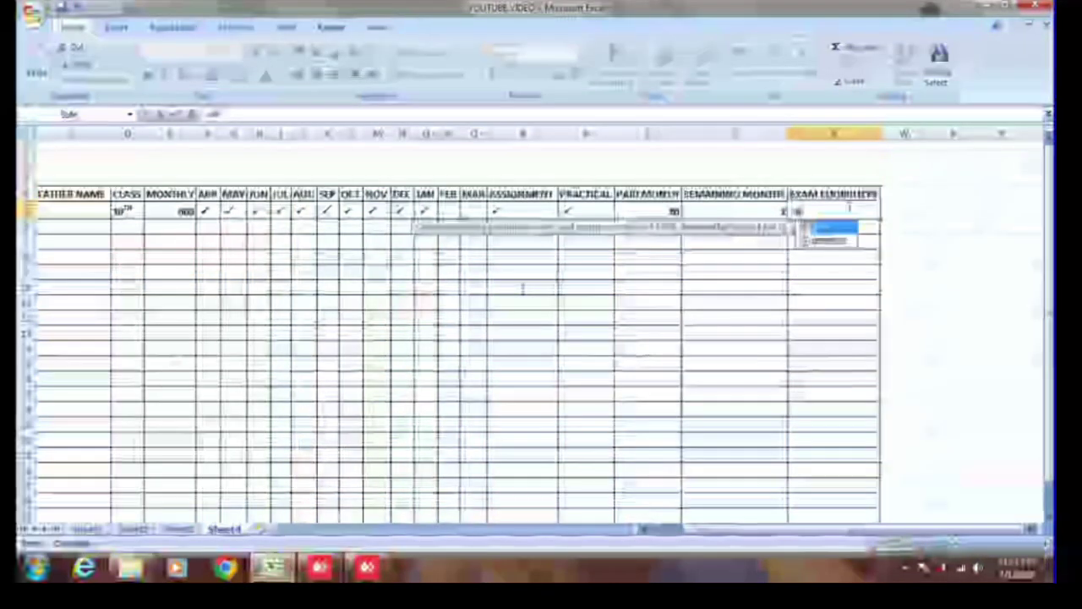
text(()
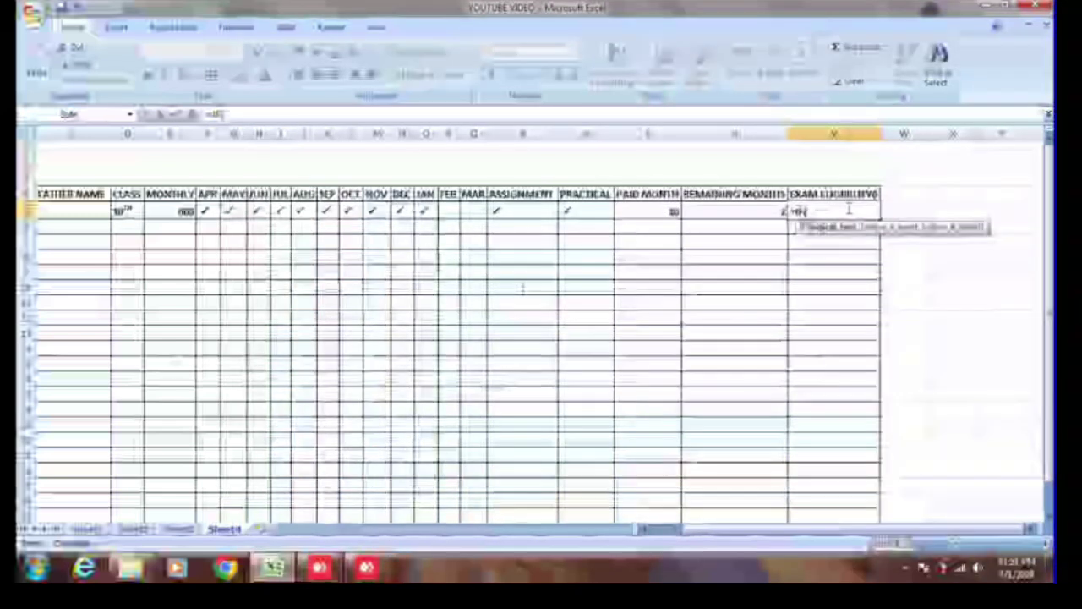
text(counti)
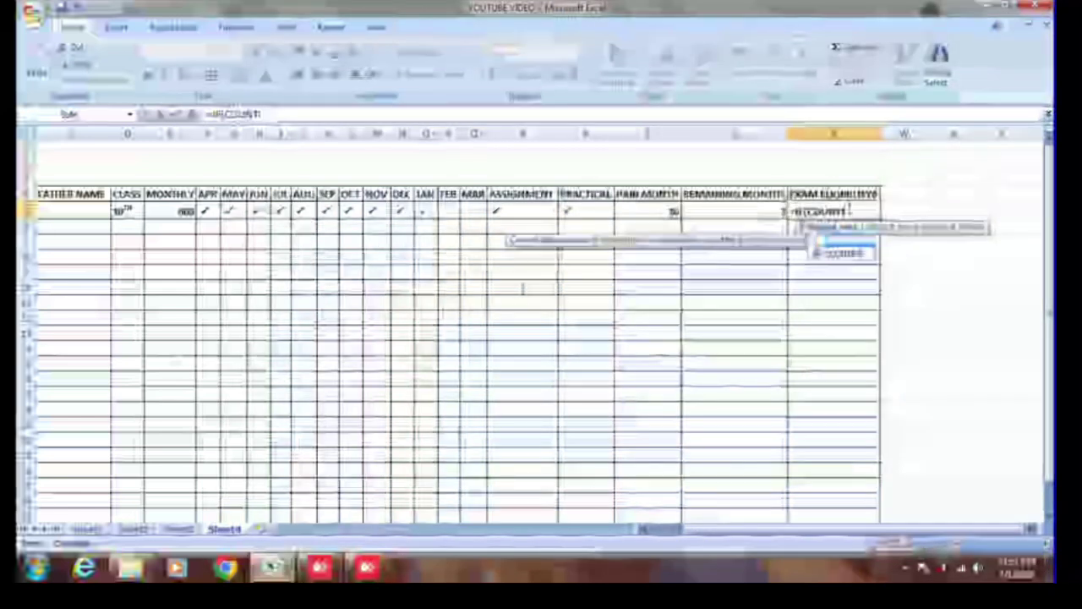
text(f)
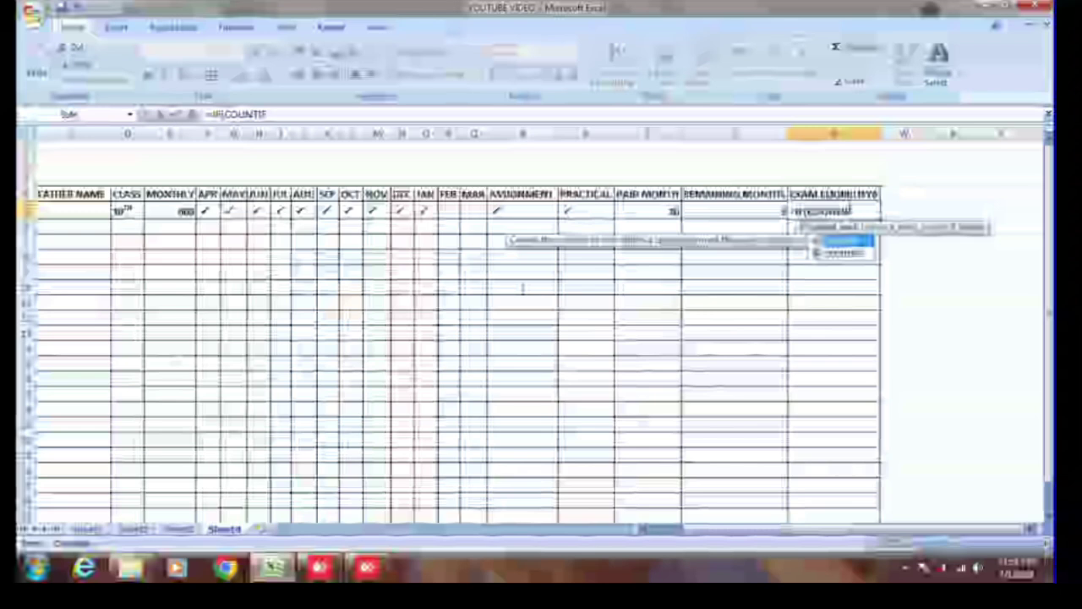
double_click(846, 241)
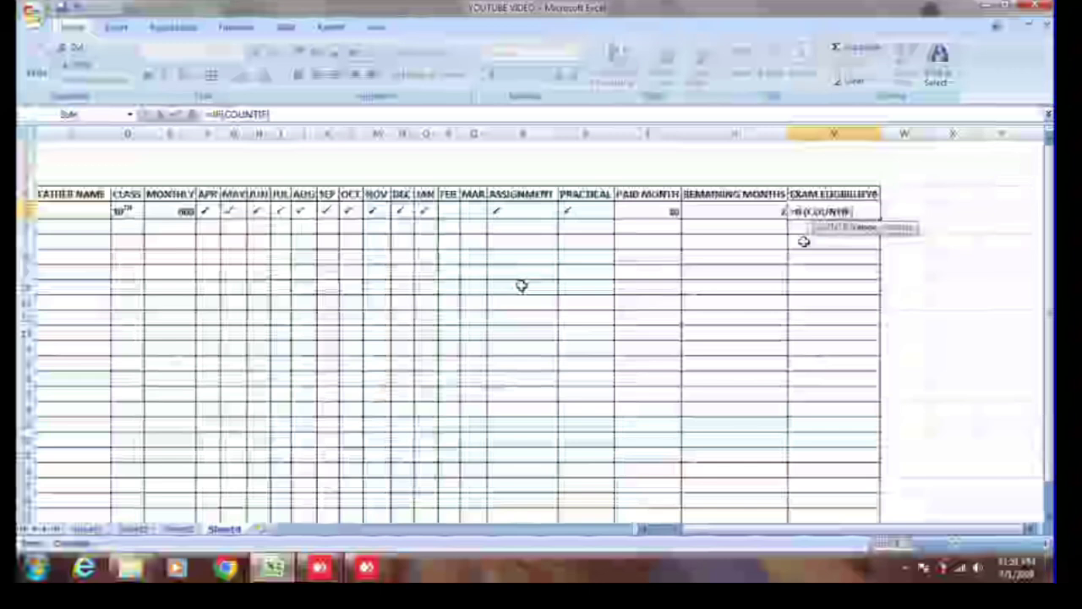
key(BackSpace)
key(BackSpace)
key(BackSpace)
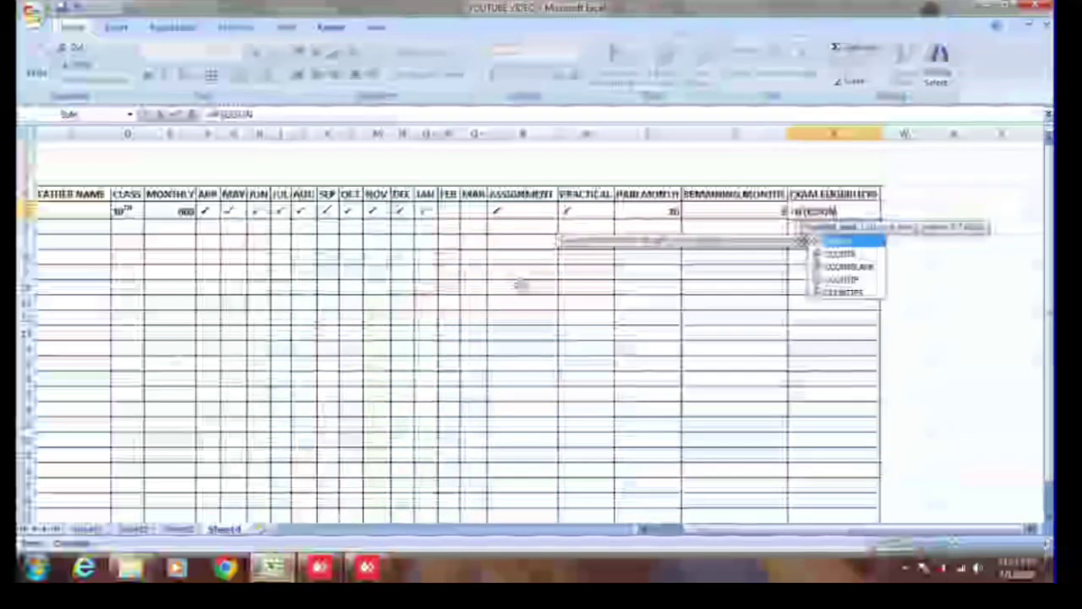
text(TIF()
click(801, 239)
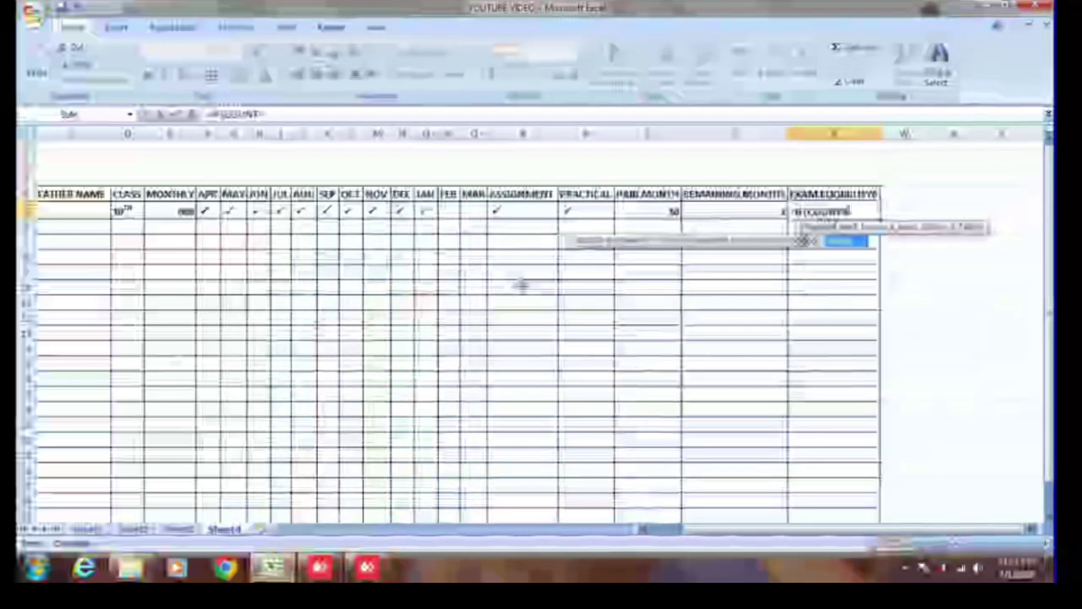
key(BackSpace)
key(BackSpace)
key(BackSpace)
text(A)
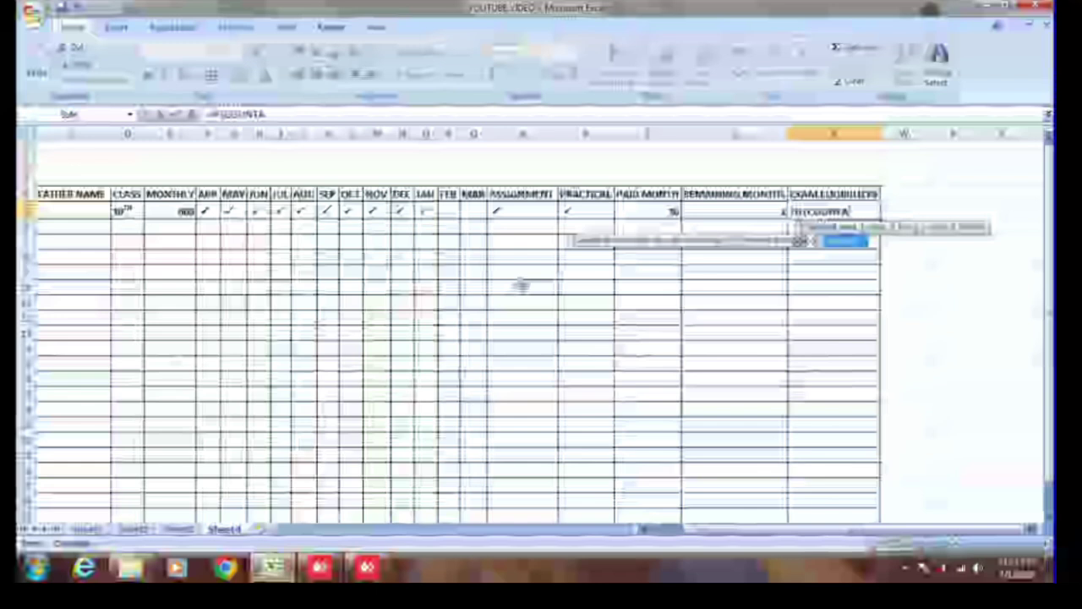
text(()
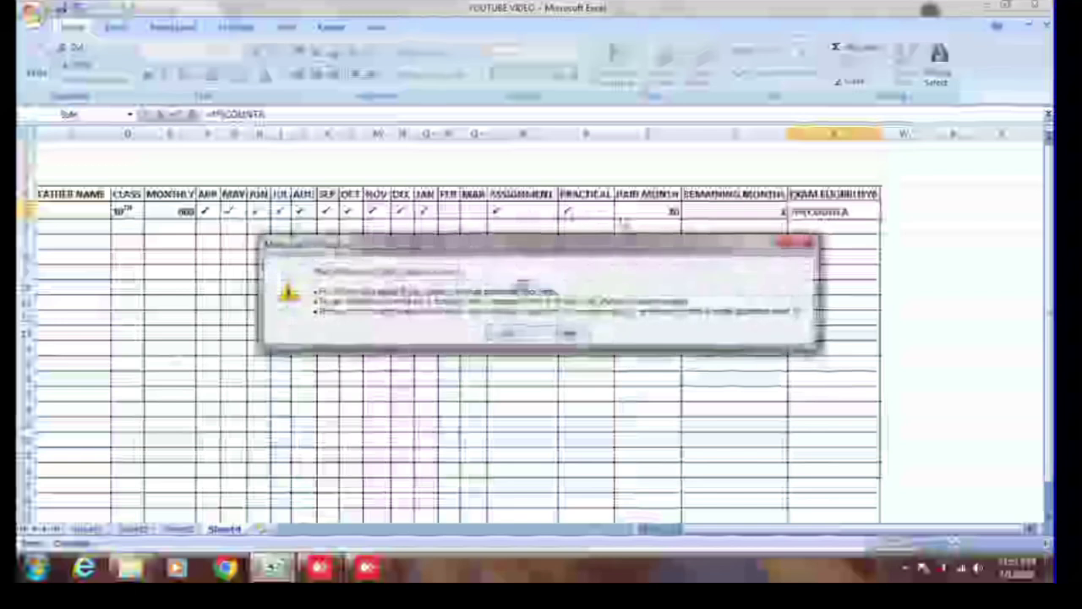
- Extend V5's formula with COUNTA(R5:S5)>2 returning NOT ELIGIBLE, then open a nested IF
key(Return)
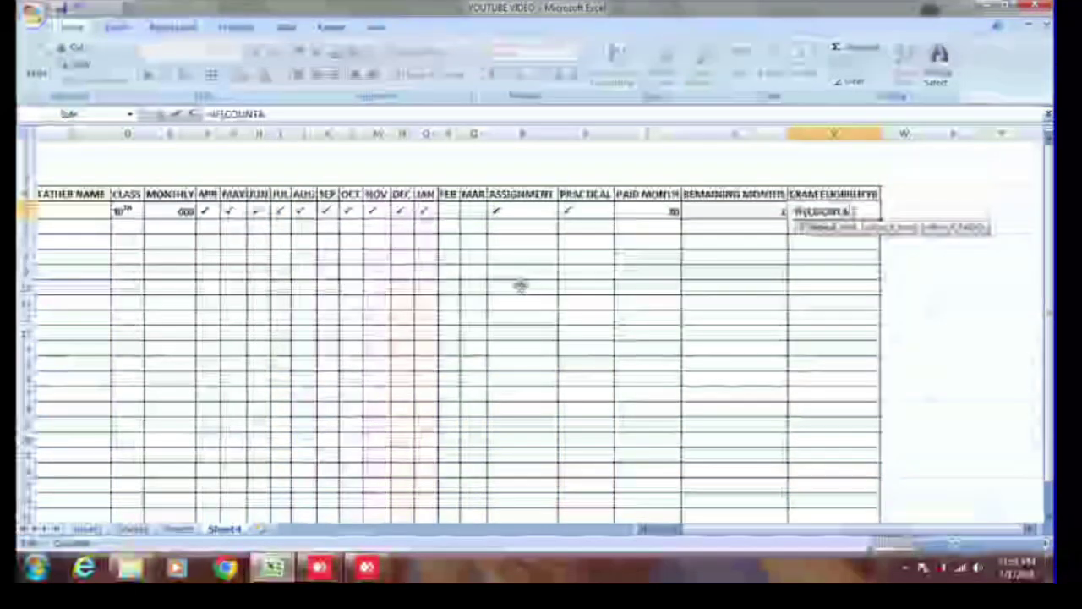
text(()
click(525, 209)
drag(525, 209, 596, 213)
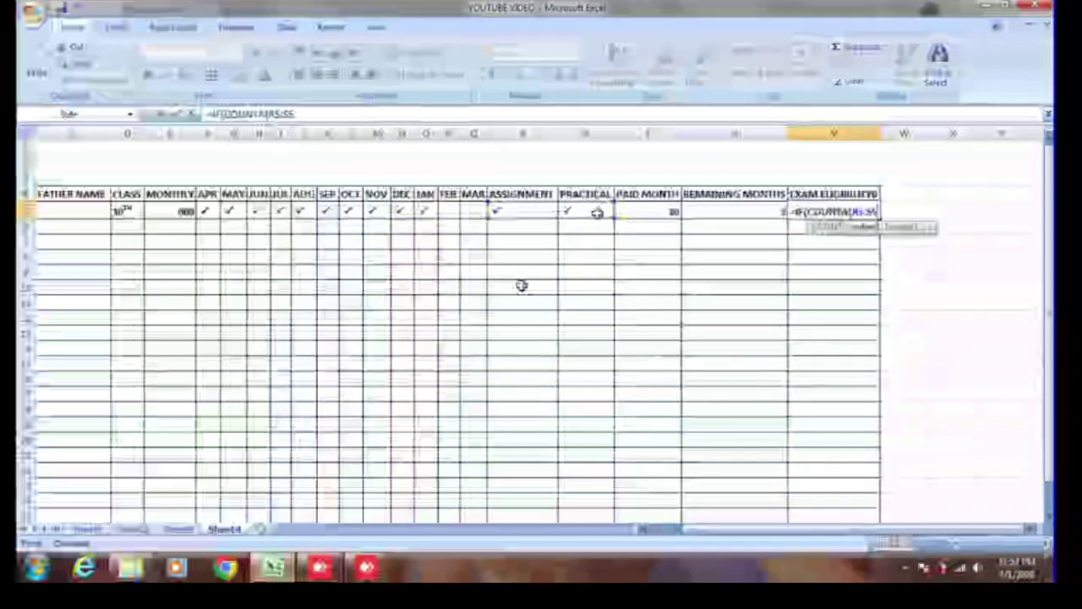
text())
text(=2)
text(>=)
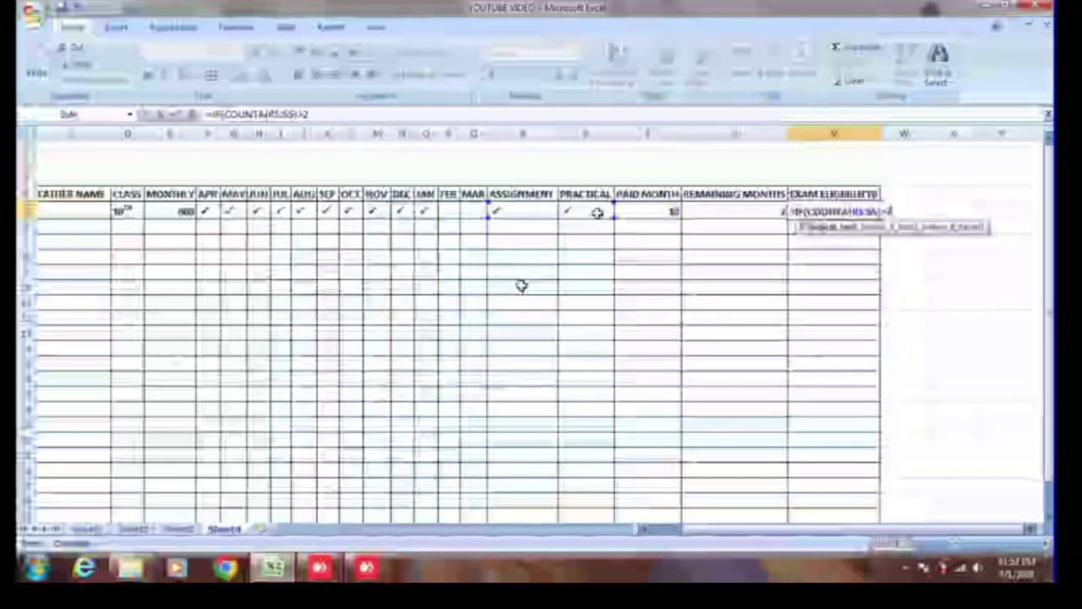
text(,)
text(NOT)
text(()
text(T5)
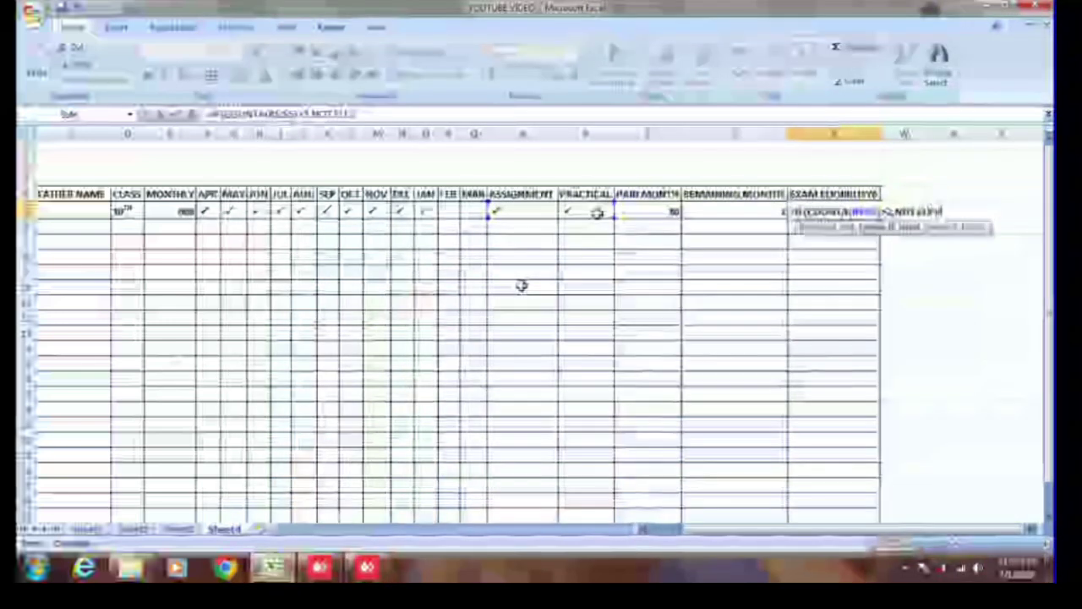
text(IBLE)
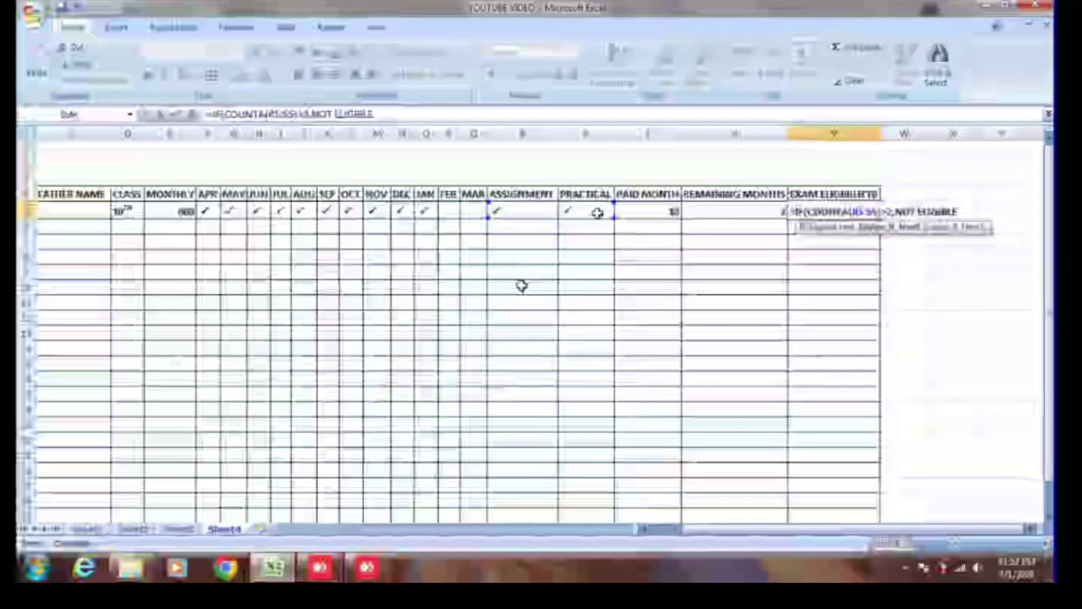
text(")
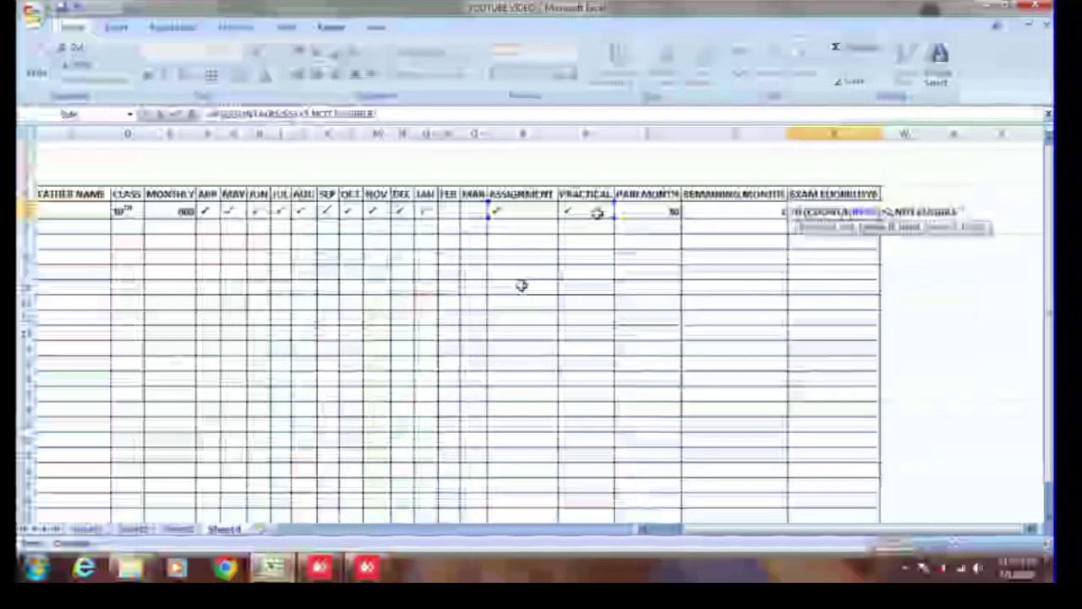
text(,)
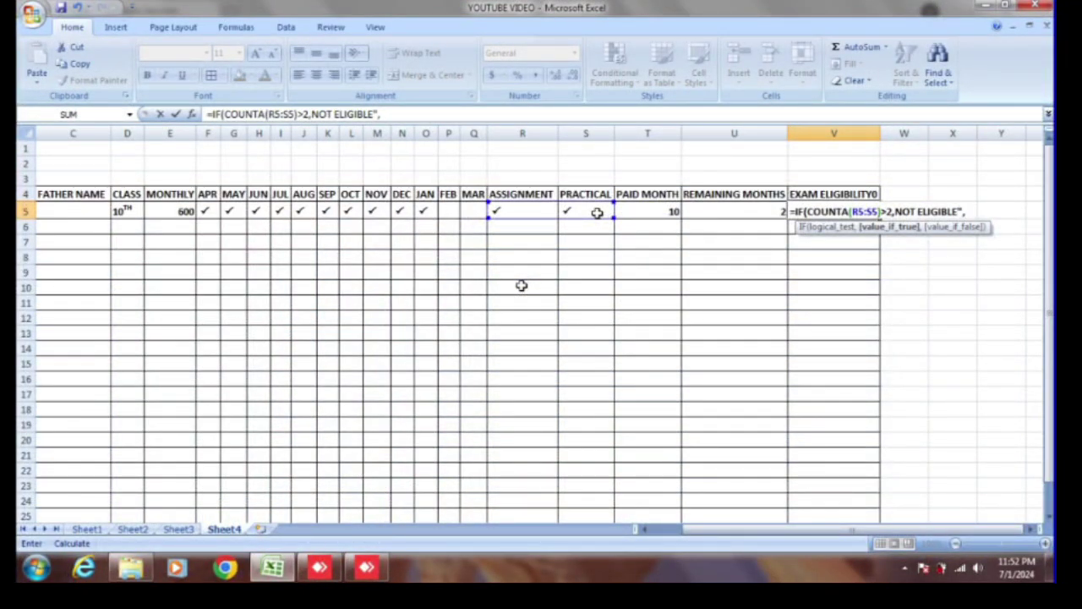
text(IF)
text(()
- Complete the nested IF with T5<12 giving FEES PENDING, else ELIGIBLE, and commit it
click(667, 212)
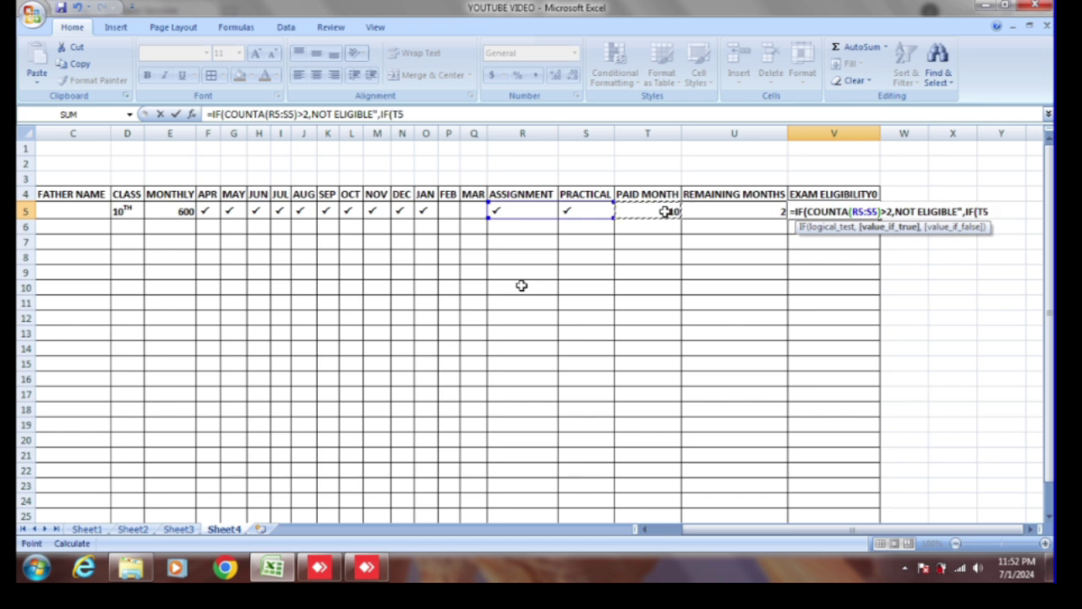
text(<12)
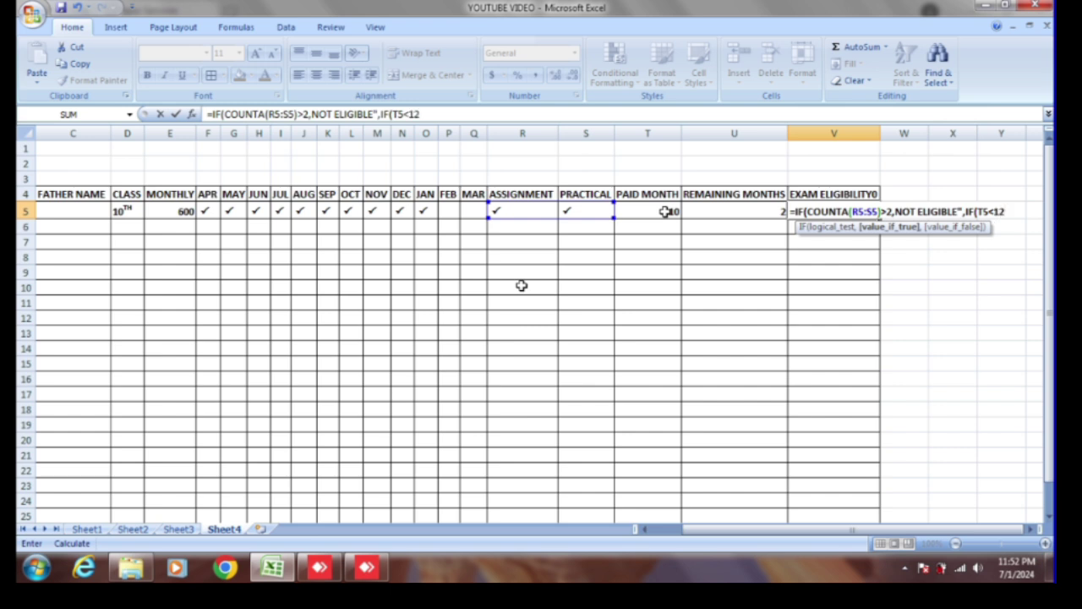
text(,")
text(FEES PENDING)
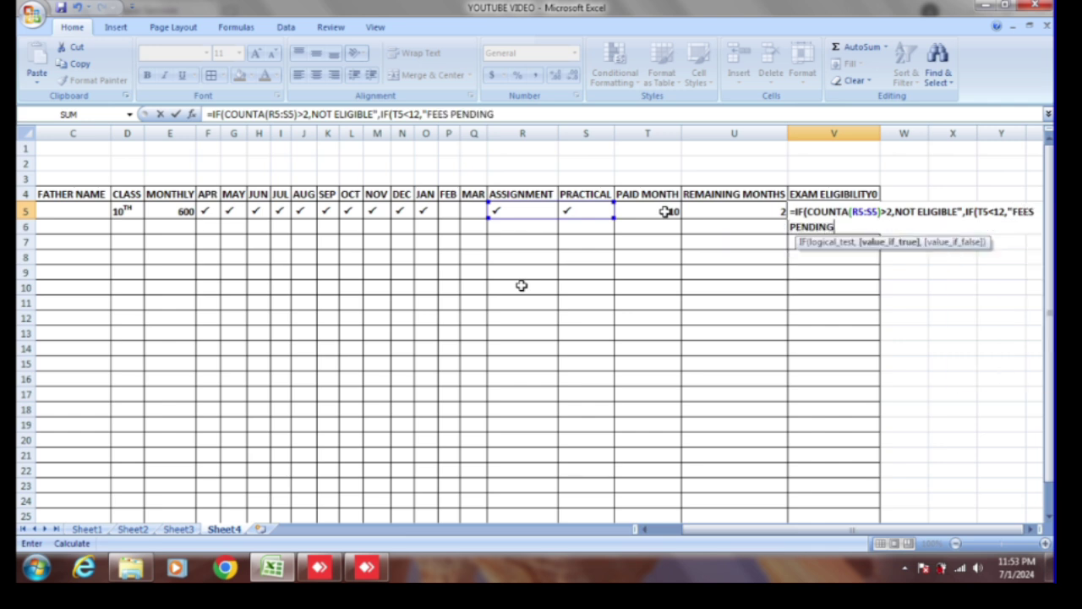
text(",")
text(ELIGIBLE)
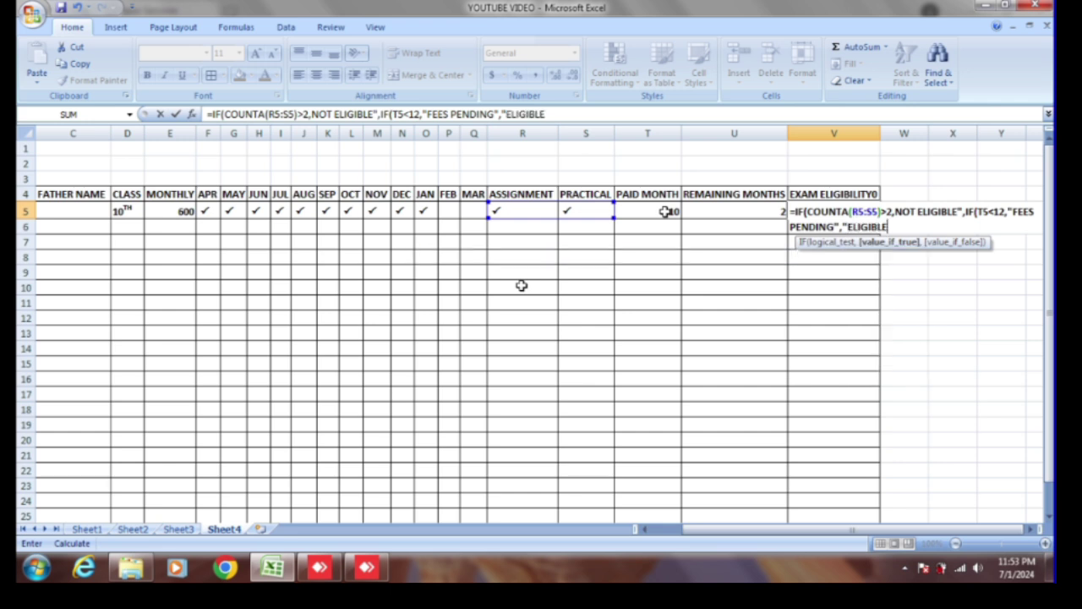
text(")))
key(Return)
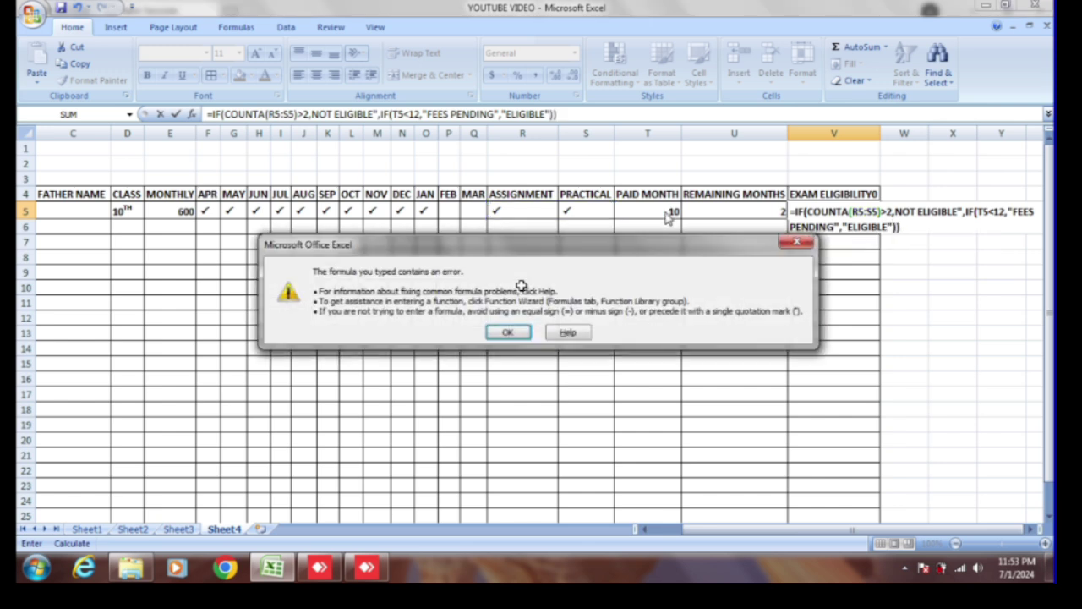
- Insert the missing opening quote before NOT ELIGIBLE in V5's eligibility formula and commit it
key(Return)
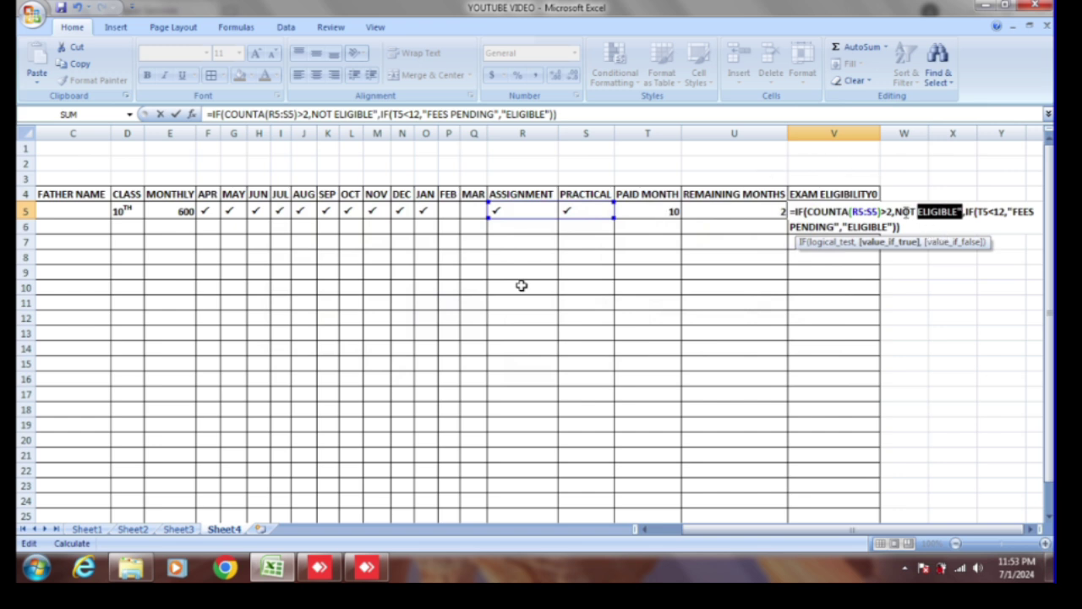
click(895, 211)
text(")
key(Return)
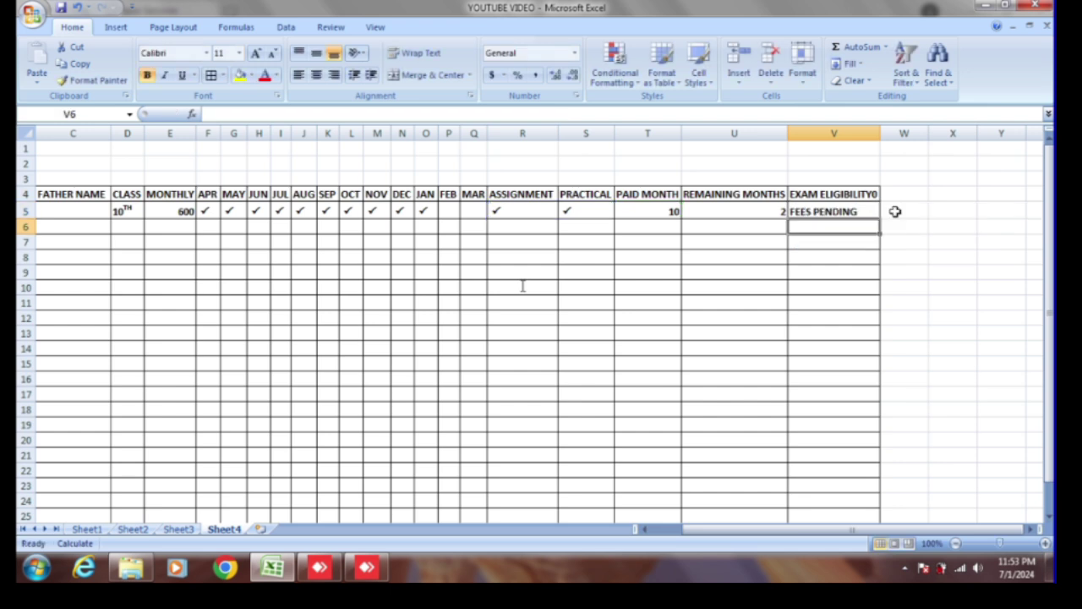
click(847, 211)
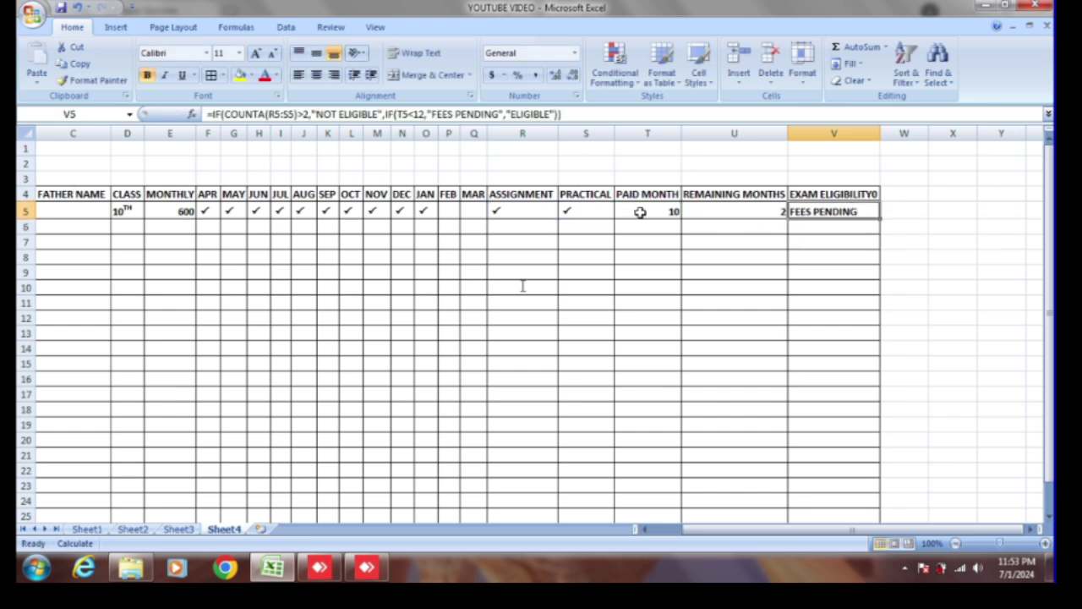
click(452, 211)
- Tick FEB and MAR as paid for roll 1001 with Wingdings 2 P ticks
text(P)
key(Tab)
text(P)
key(Tab)
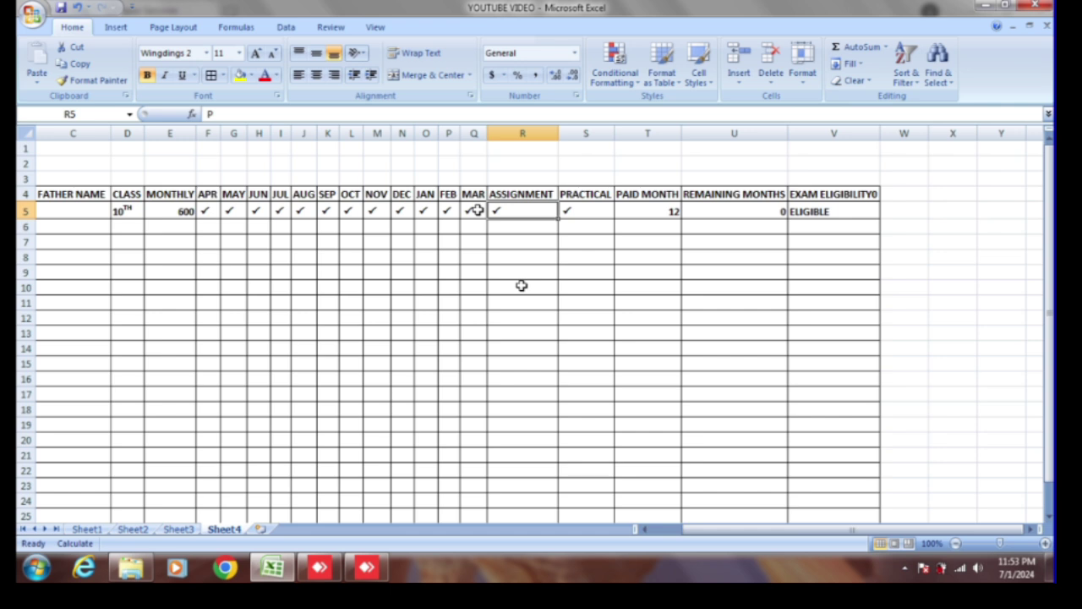
- Clear the PRACTICAL and ASSIGNMENT ticks for roll 1001
click(578, 213)
key(Delete)
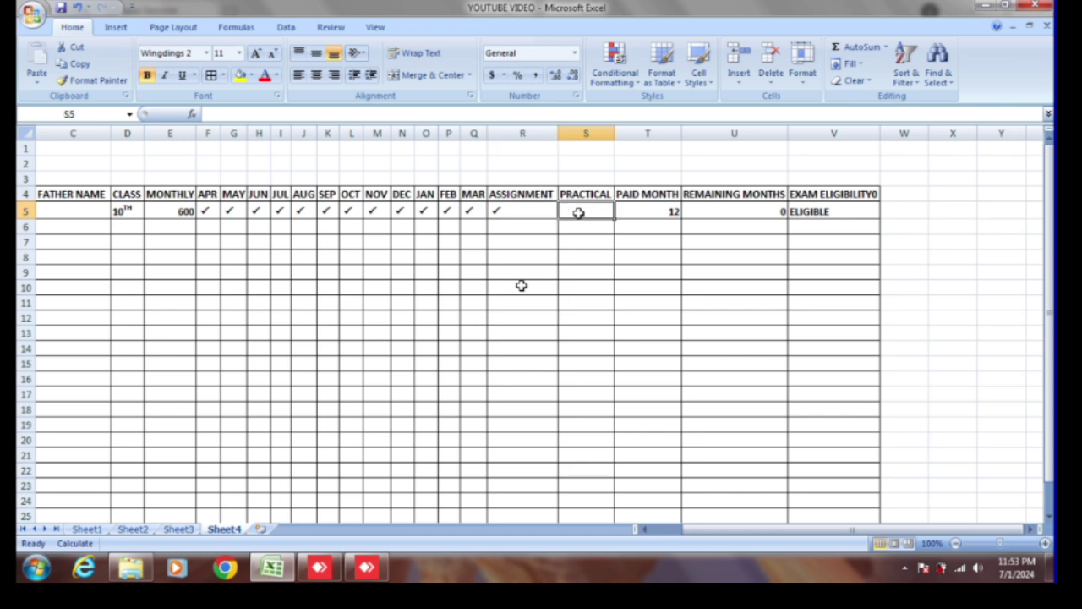
click(585, 298)
click(519, 215)
key(Delete)
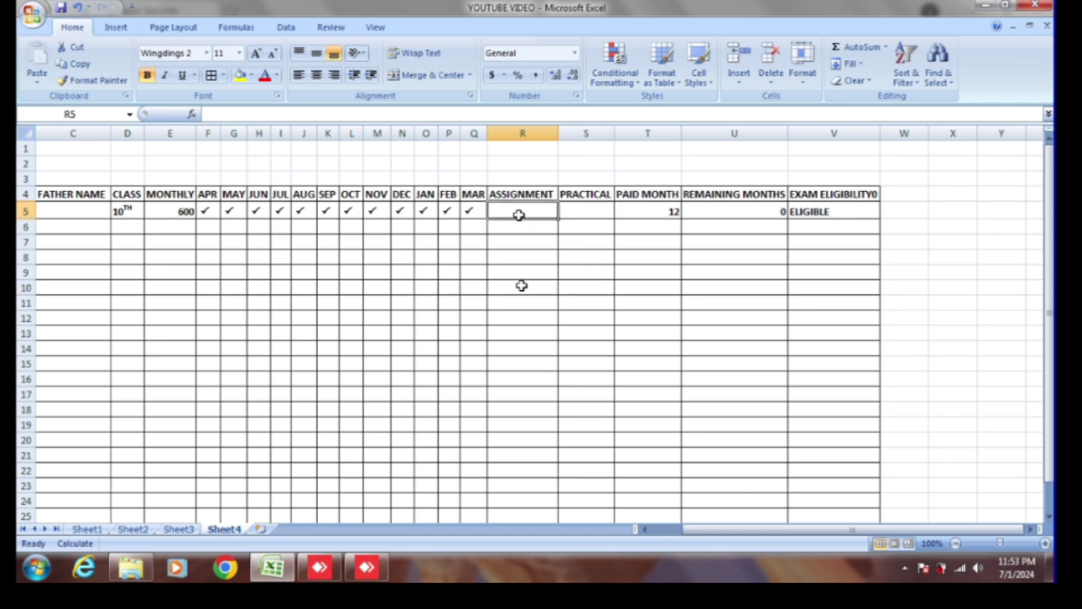
click(573, 210)
click(510, 211)
click(815, 208)
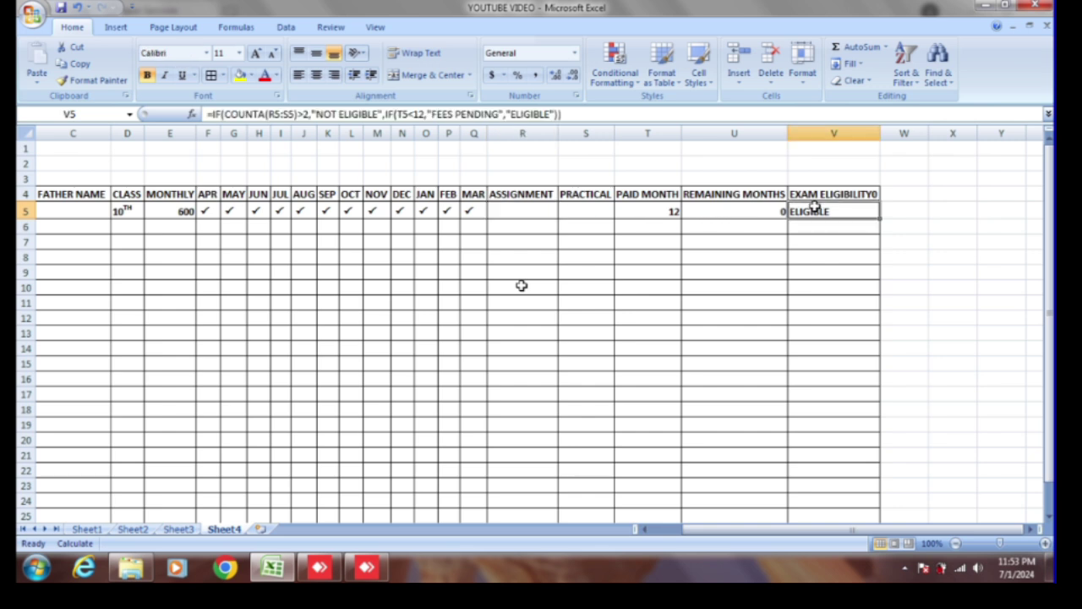
- Change the eligibility condition in V5 from COUNTA(R5:S5)>2 to COUNTA(R5:S5)<2
click(305, 114)
key(BackSpace)
text(<)
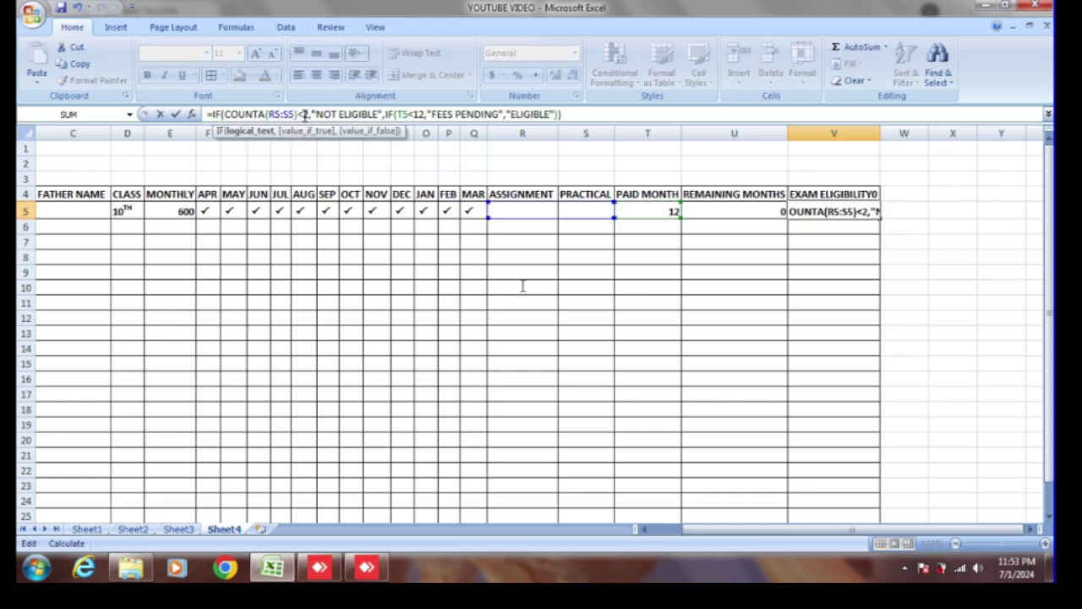
key(Return)
click(835, 212)
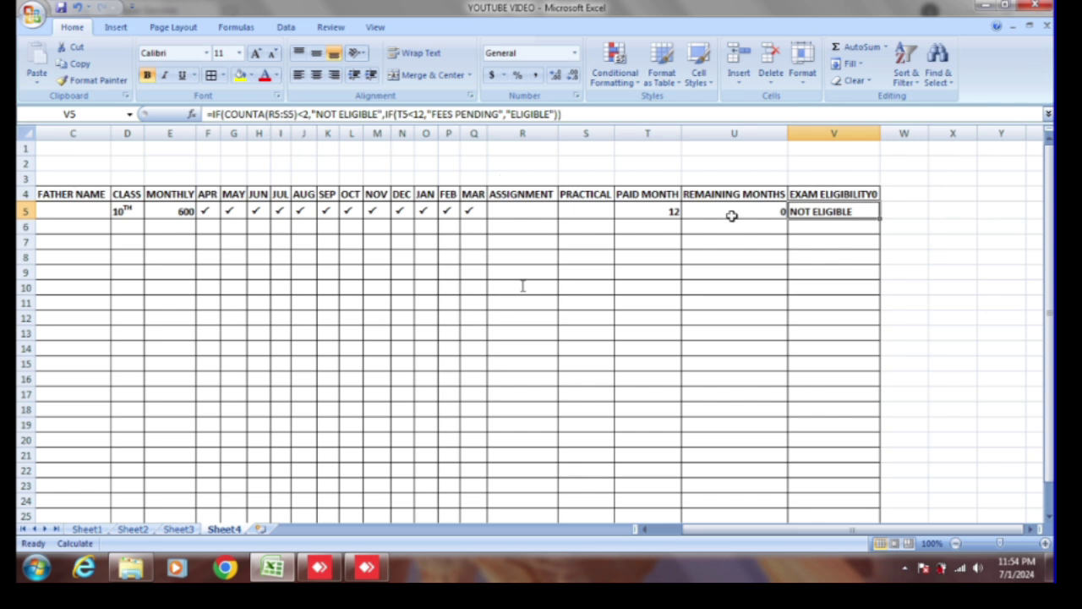
- Re-tick ASSIGNMENT and PRACTICAL for roll 1001 with Wingdings 2 P ticks
click(525, 210)
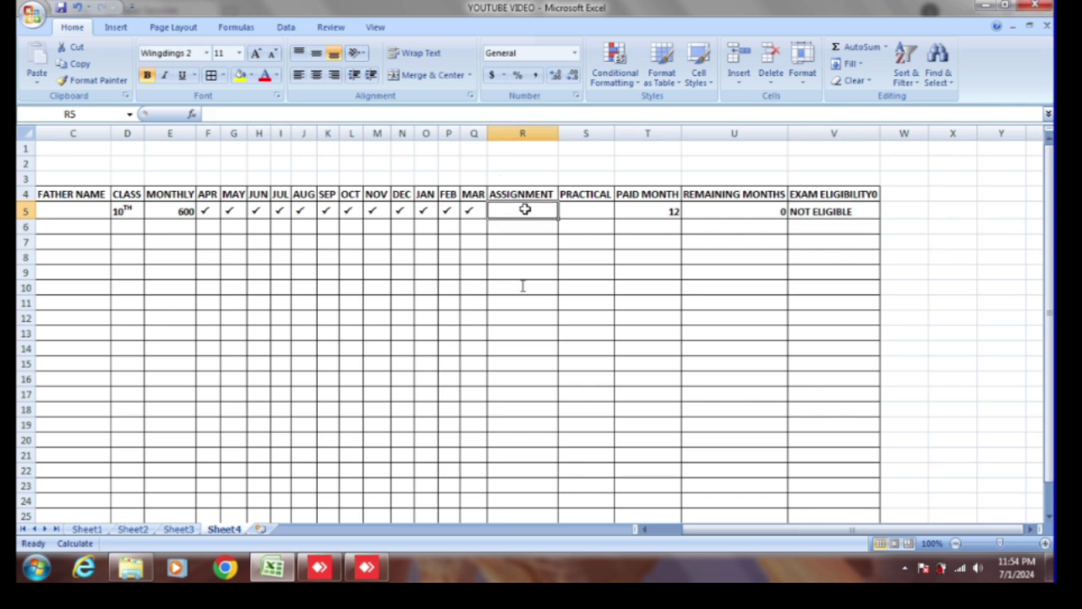
text(P)
key(Tab)
text(P)
key(Tab)
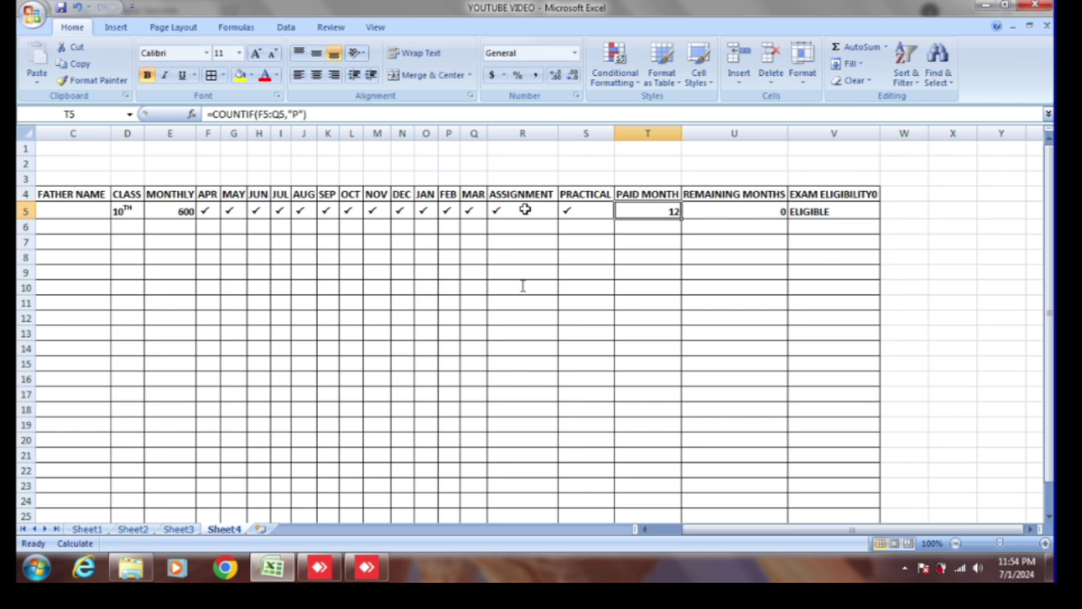